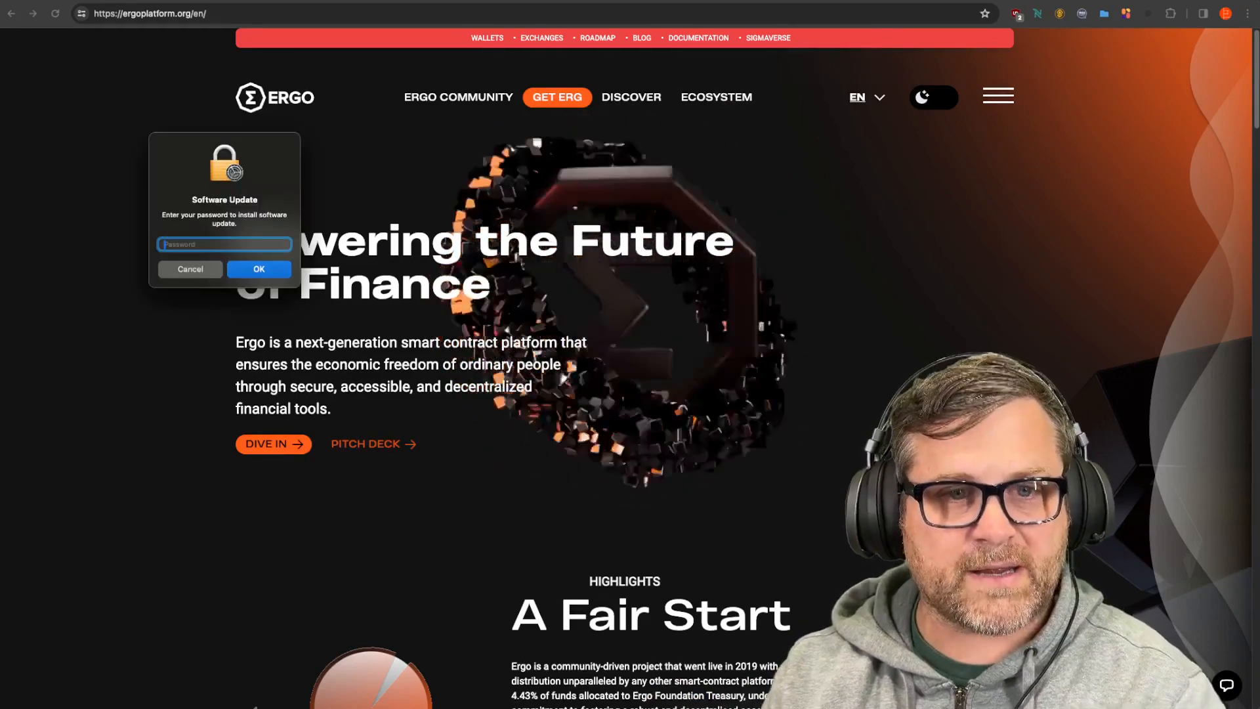
# Step: Cancel the macOS Software Update password prompt and switch to the Coinbase home page
pyautogui.press('Escape')
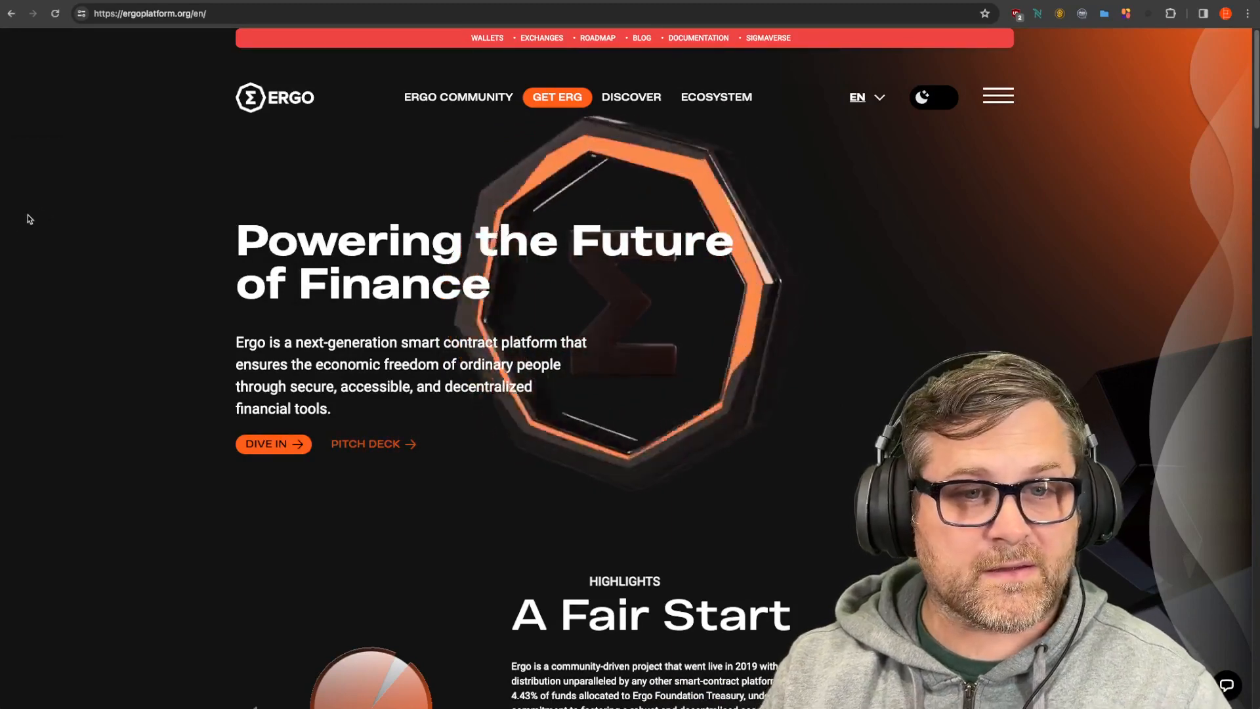
pyautogui.click(239, 1)
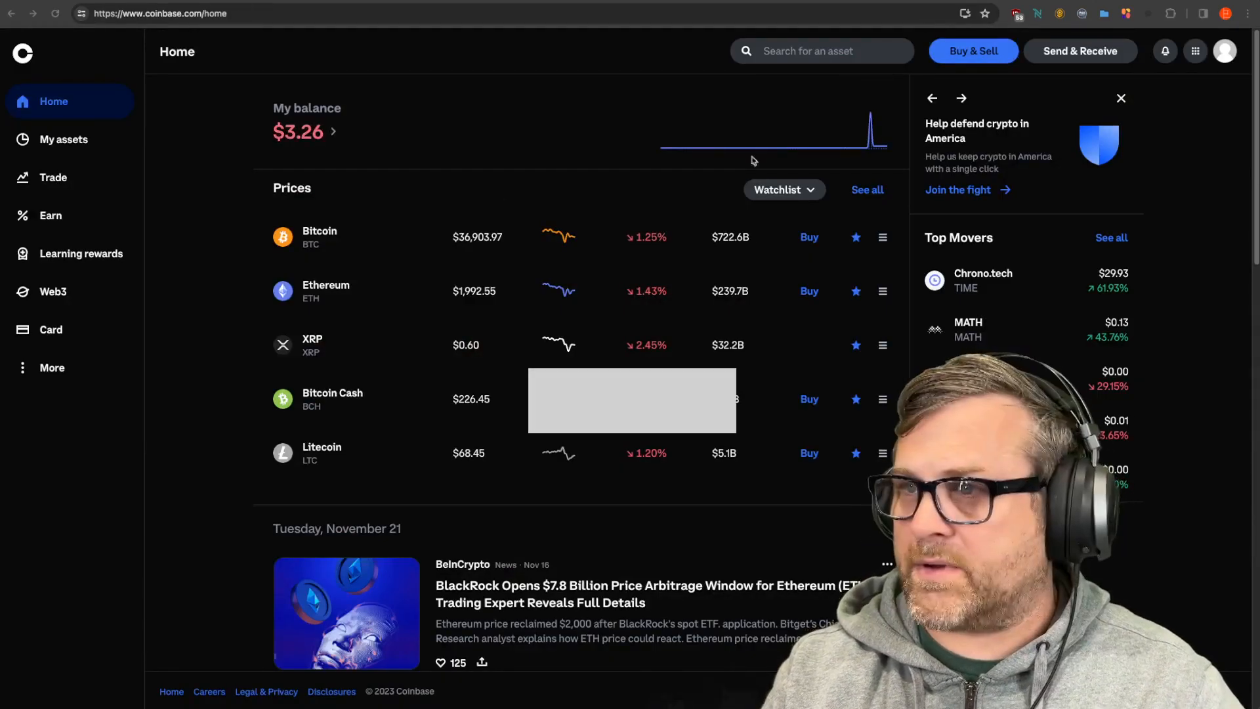
# Step: Start a $50 one-time buy order in Buy & Sell
pyautogui.click(977, 56)
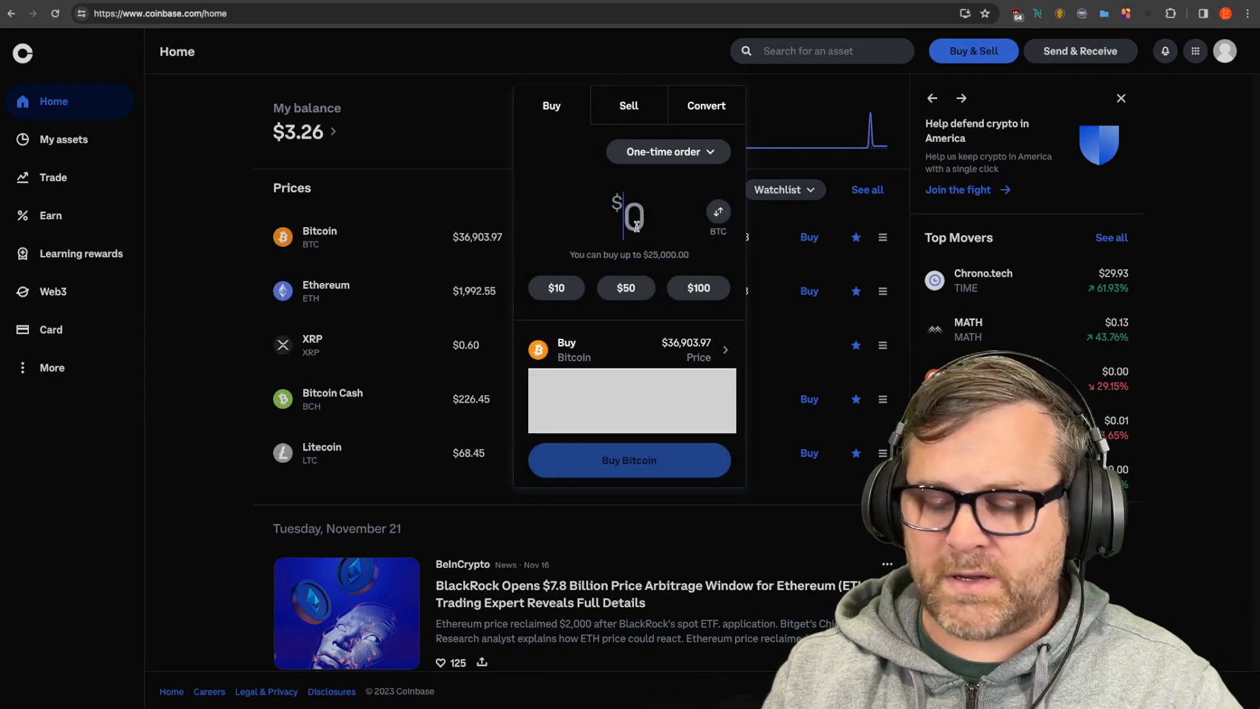
pyautogui.write('50')
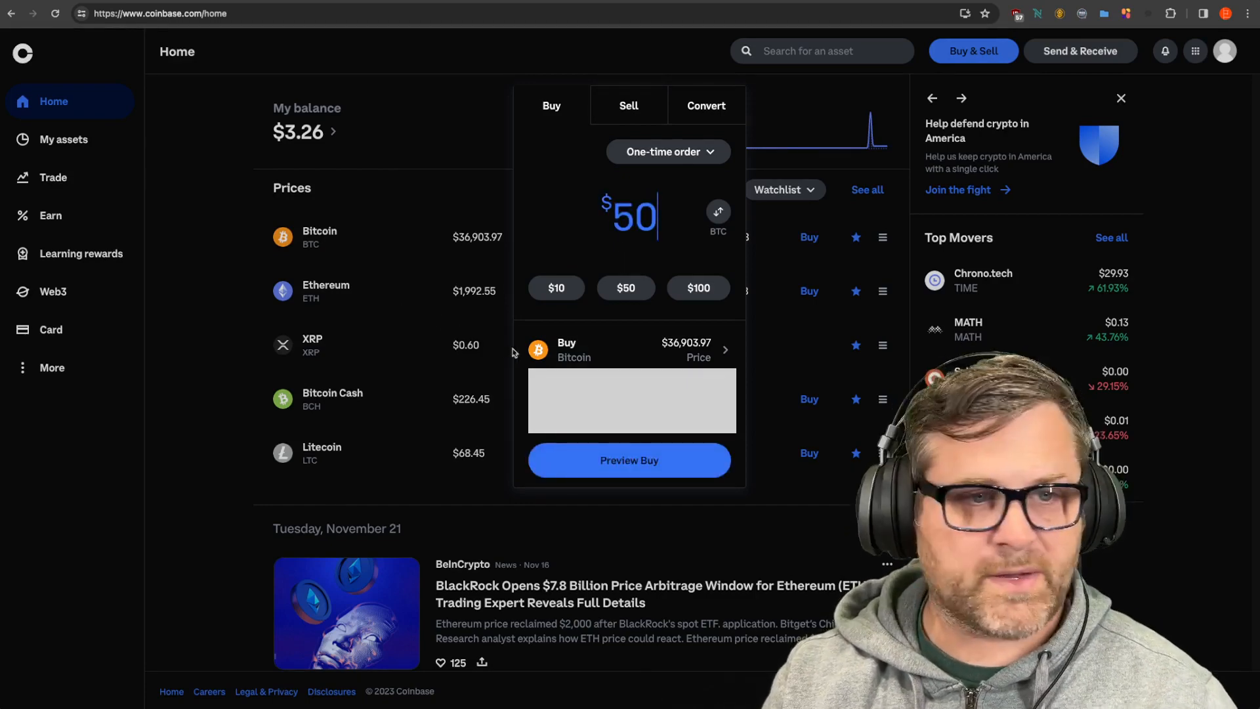
pyautogui.click(647, 352)
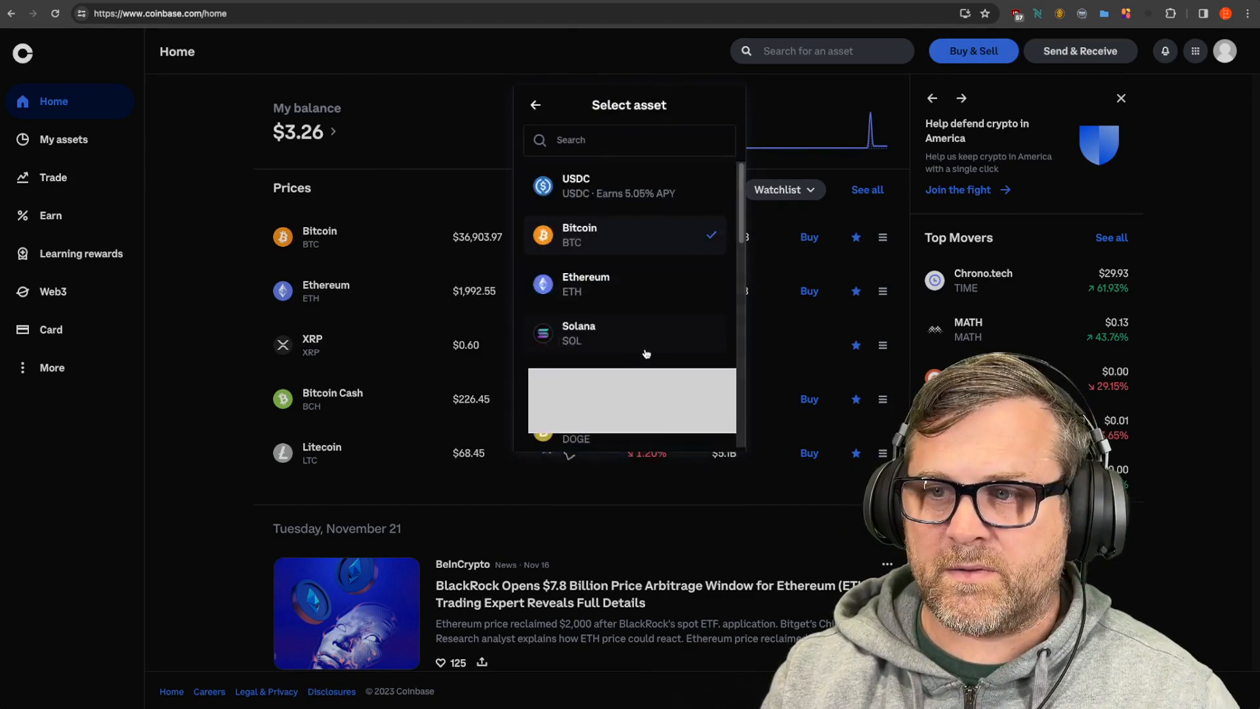
# Step: Search the asset list for 'ada', switching the keyboard from Greek to Latin letters
pyautogui.click(593, 139)
pyautogui.write('αδα')
pyautogui.doubleClick(565, 140)
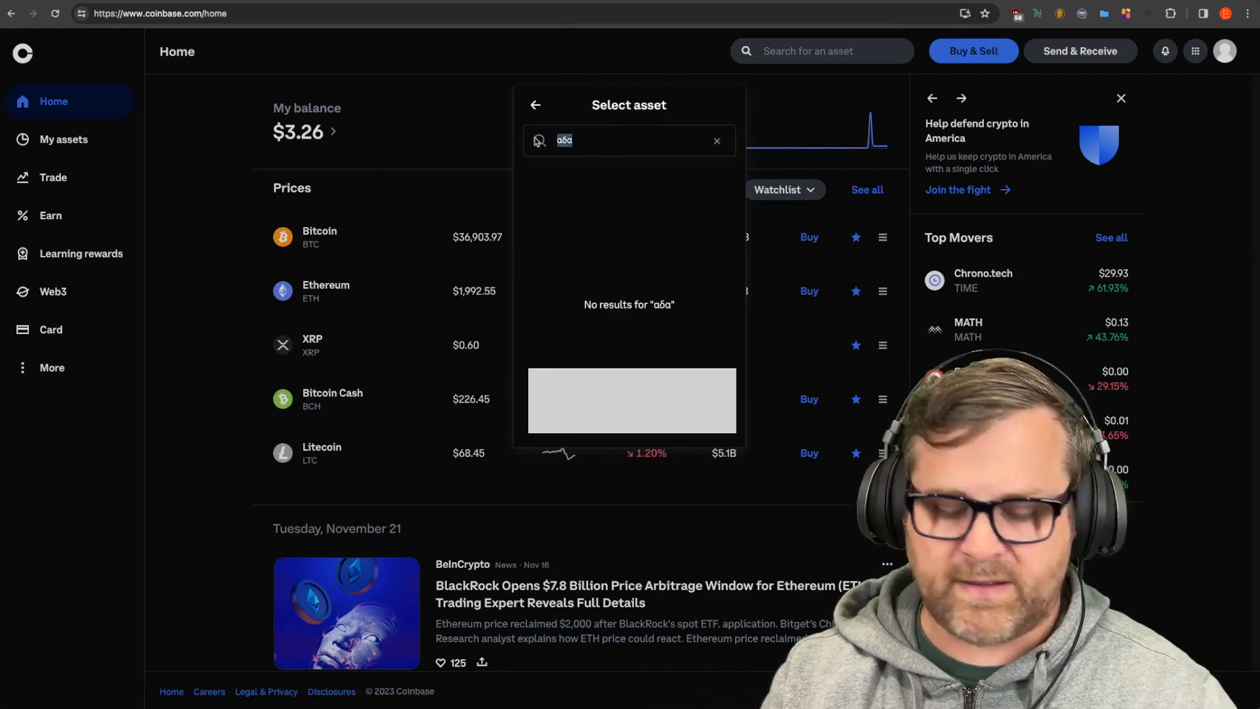
pyautogui.hotkey('ctrl', 'space')
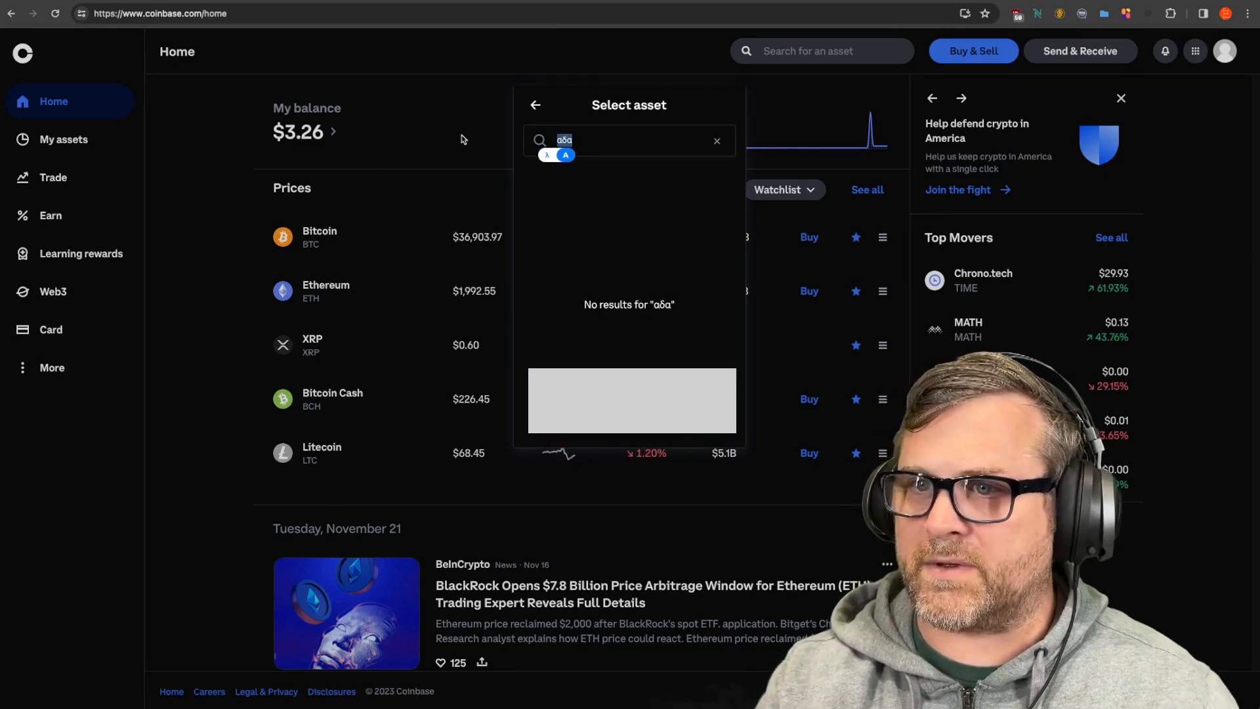
pyautogui.write('ada')
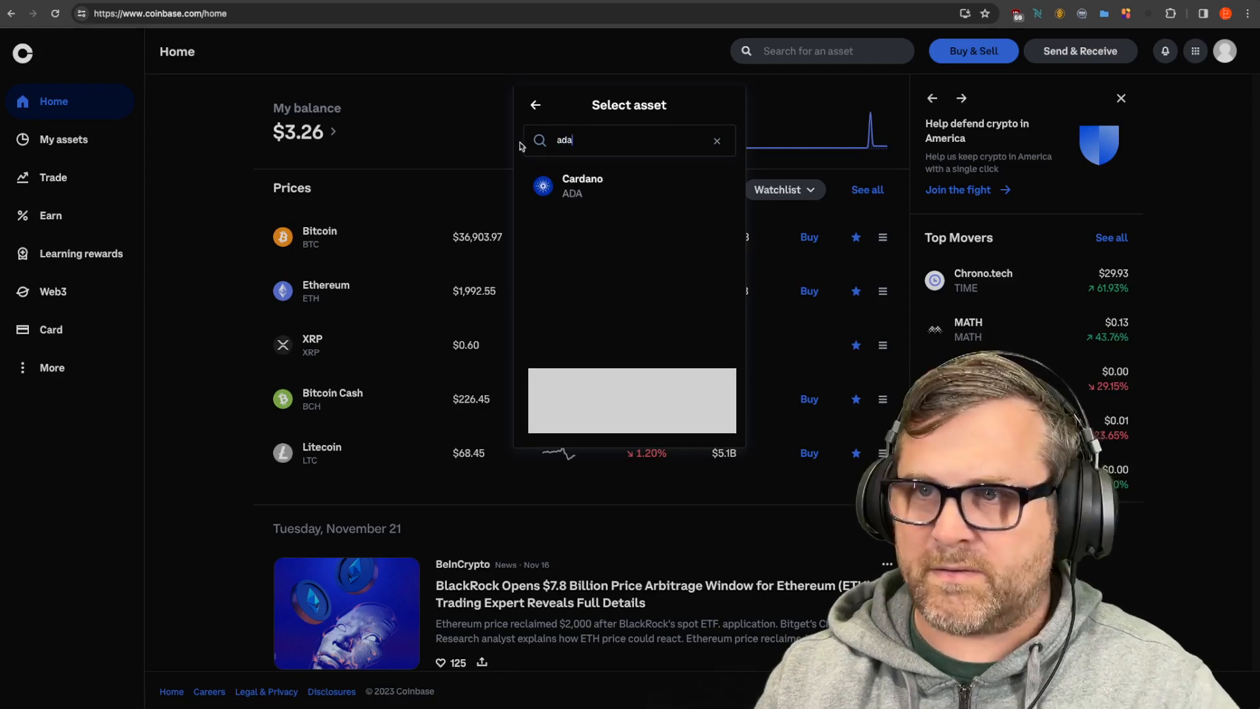
# Step: Pick Cardano for the $50 buy, keep the payment method, and preview 127.940511 ADA
pyautogui.click(576, 183)
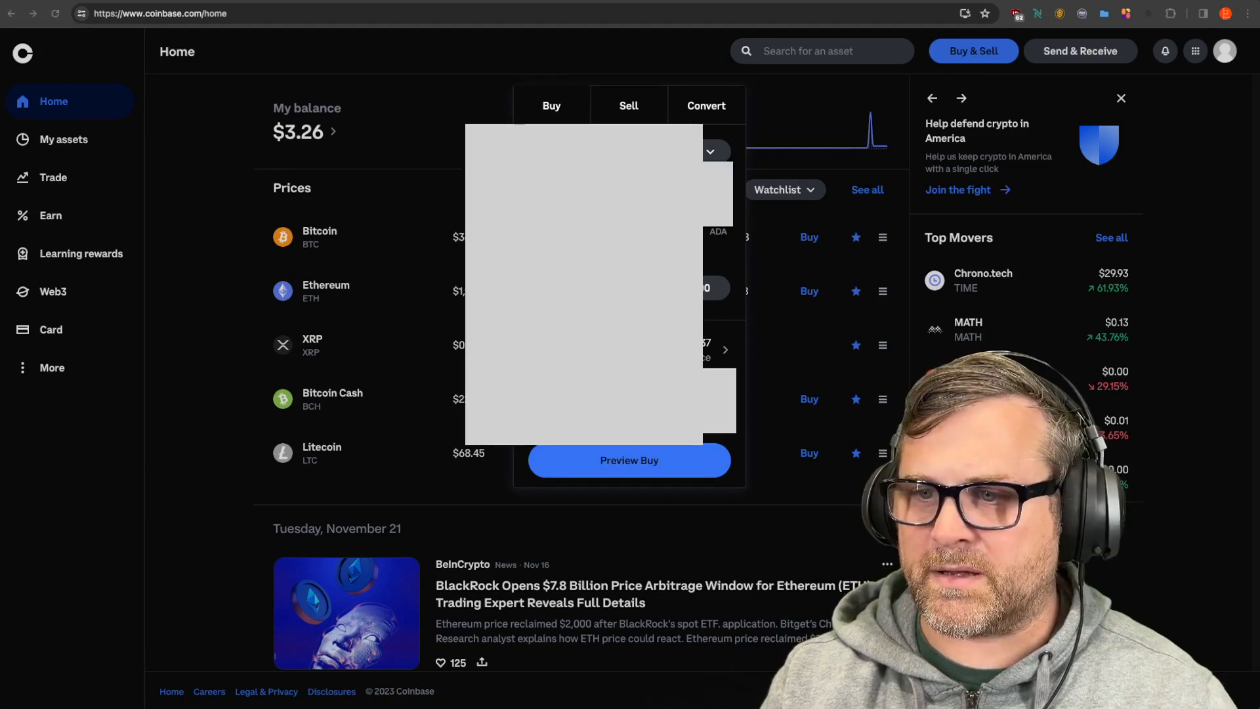
pyautogui.click(630, 400)
pyautogui.click(631, 305)
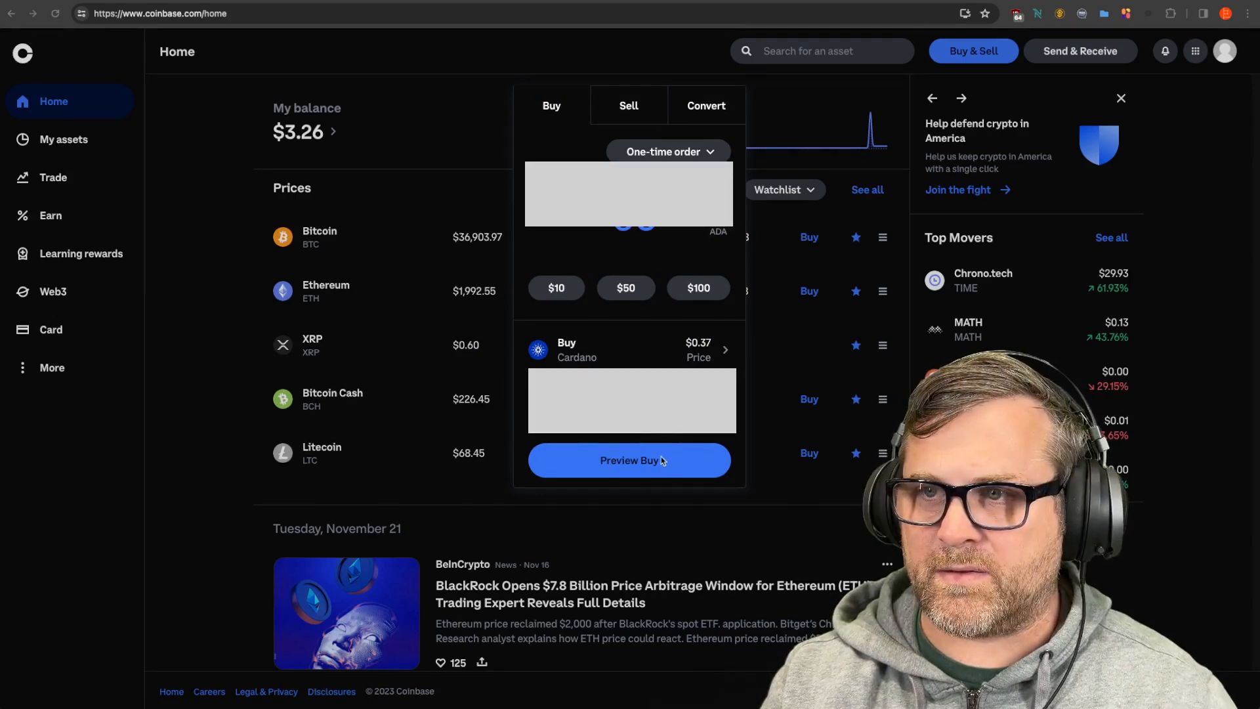
pyautogui.click(639, 462)
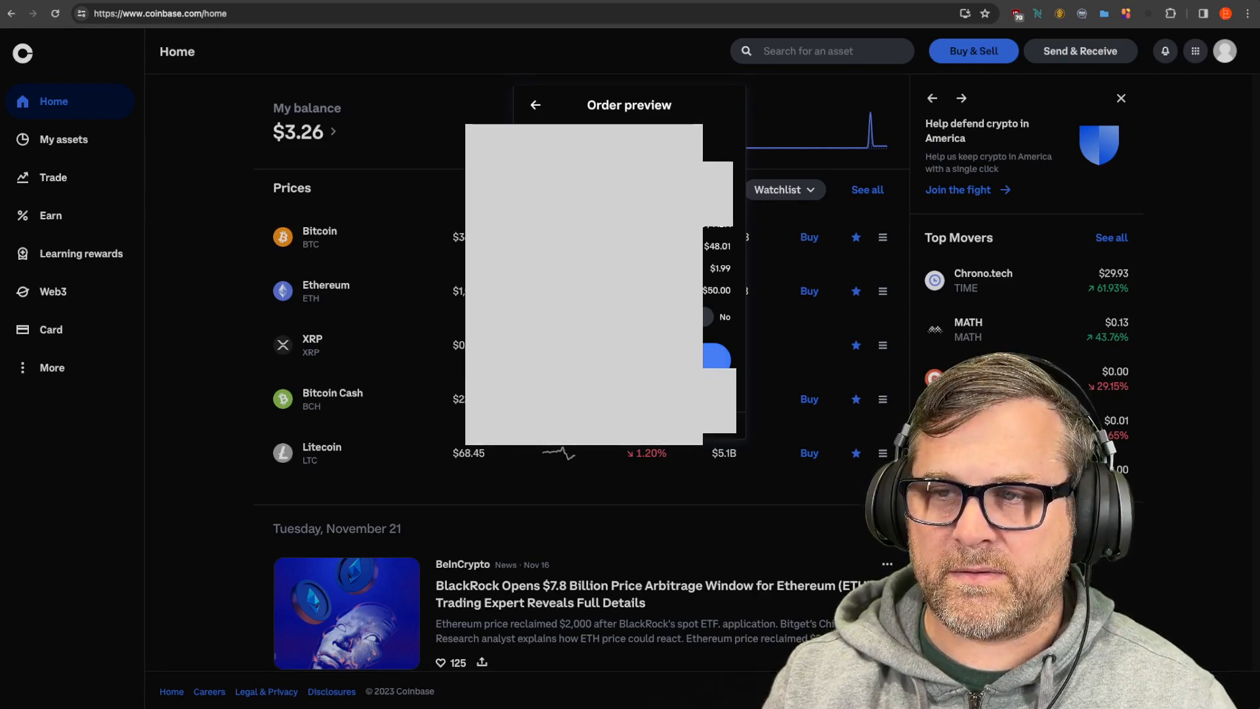
# Step: Submit the $50 Cardano buy order and dismiss the order-submitted confirmation
pyautogui.click(715, 356)
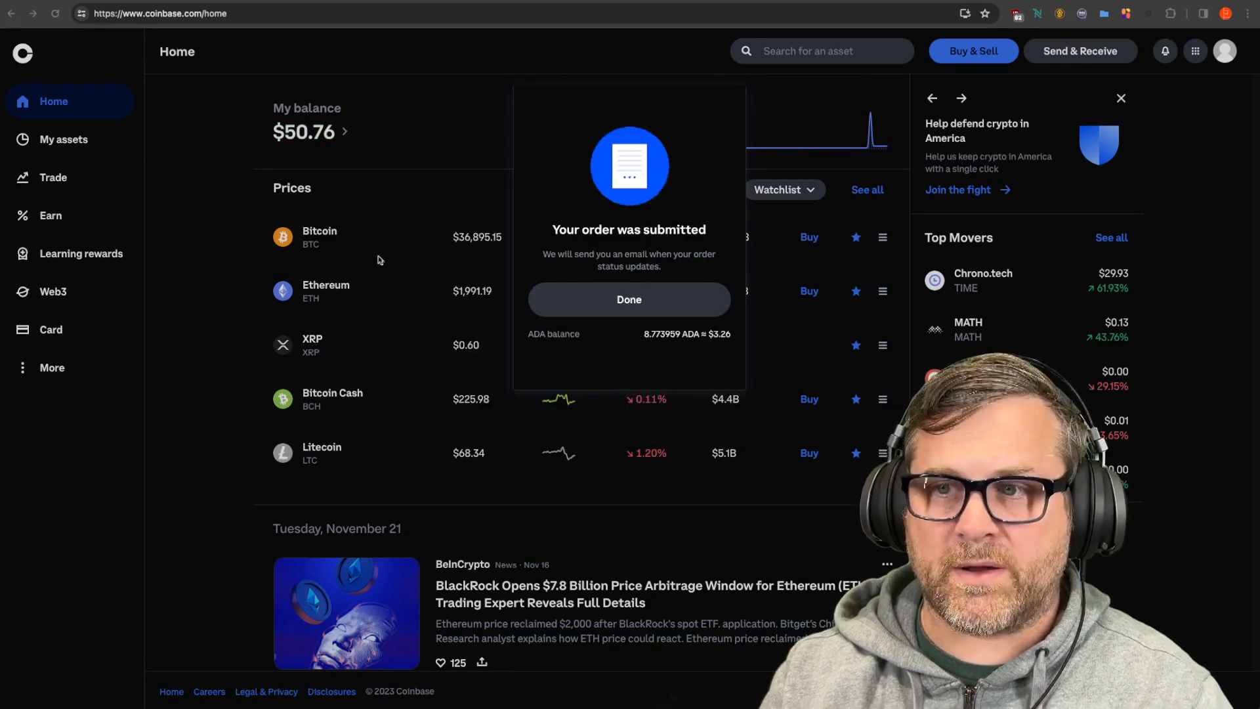
pyautogui.click(640, 301)
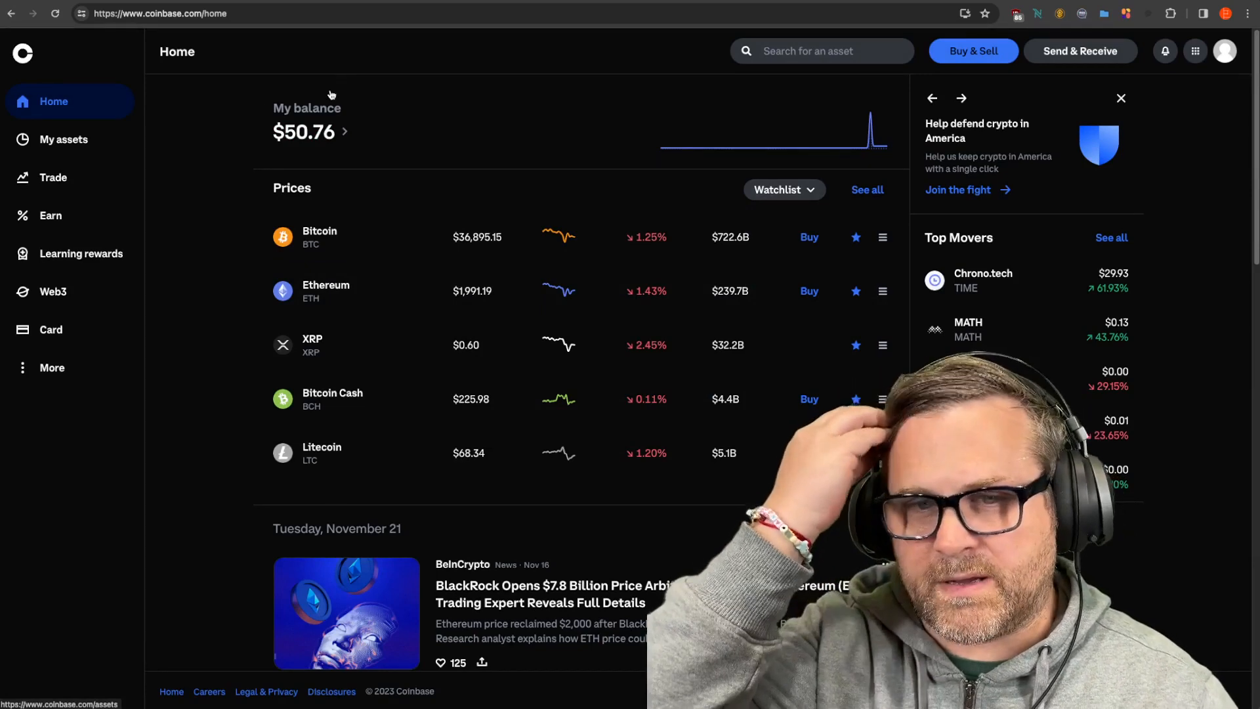
pyautogui.click(437, 0)
# Step: Choose ADA as the send currency and ERG as the receive currency on SimpleSwap
pyautogui.click(707, 248)
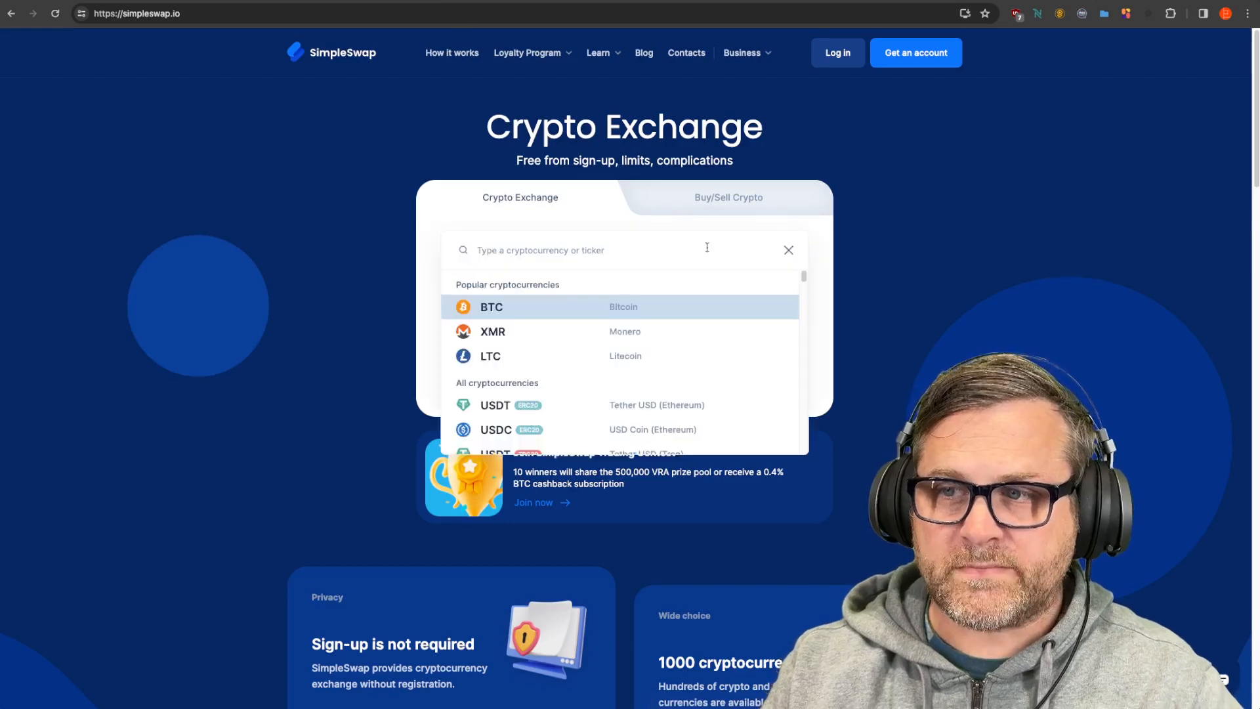
pyautogui.write('ada')
pyautogui.press('Return')
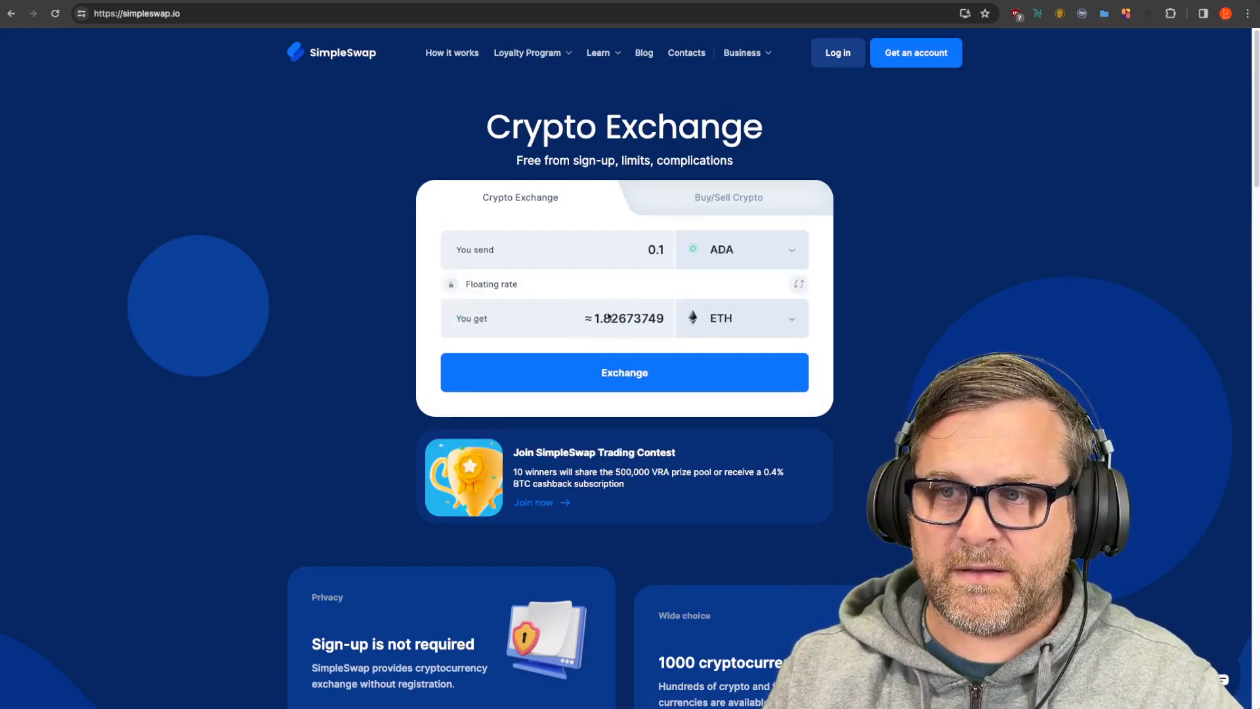
pyautogui.click(737, 315)
pyautogui.write('erg')
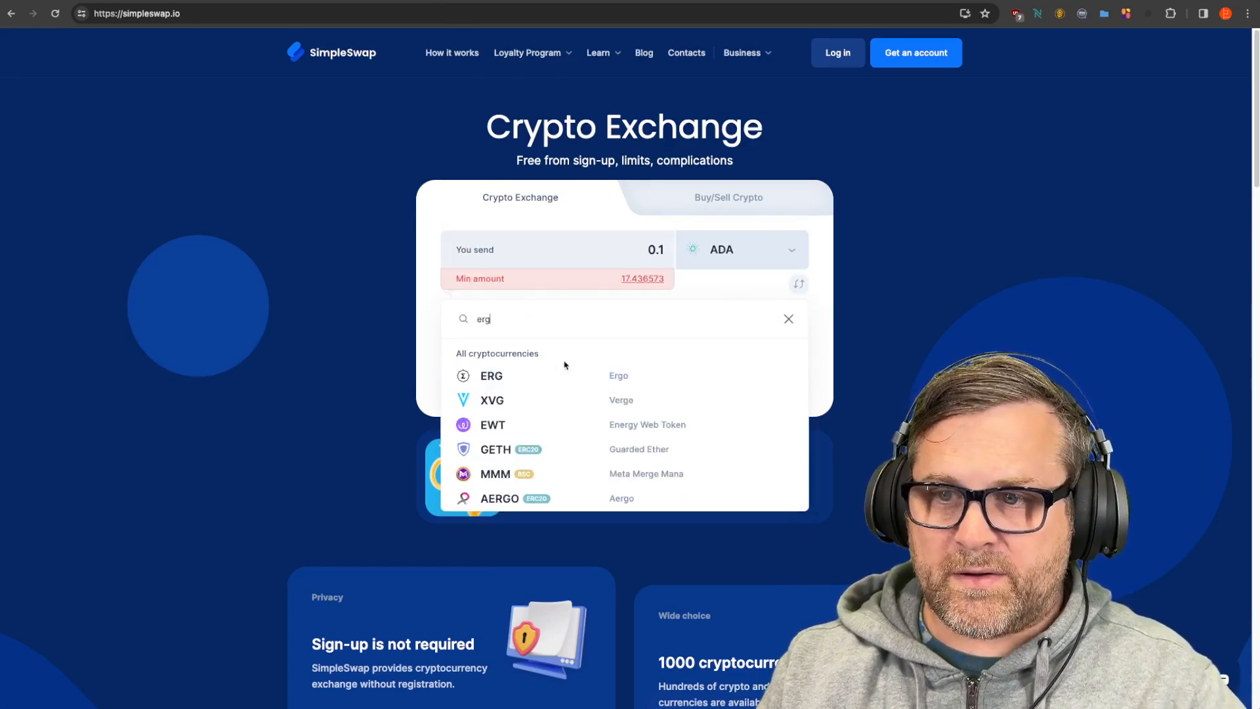
pyautogui.press('Return')
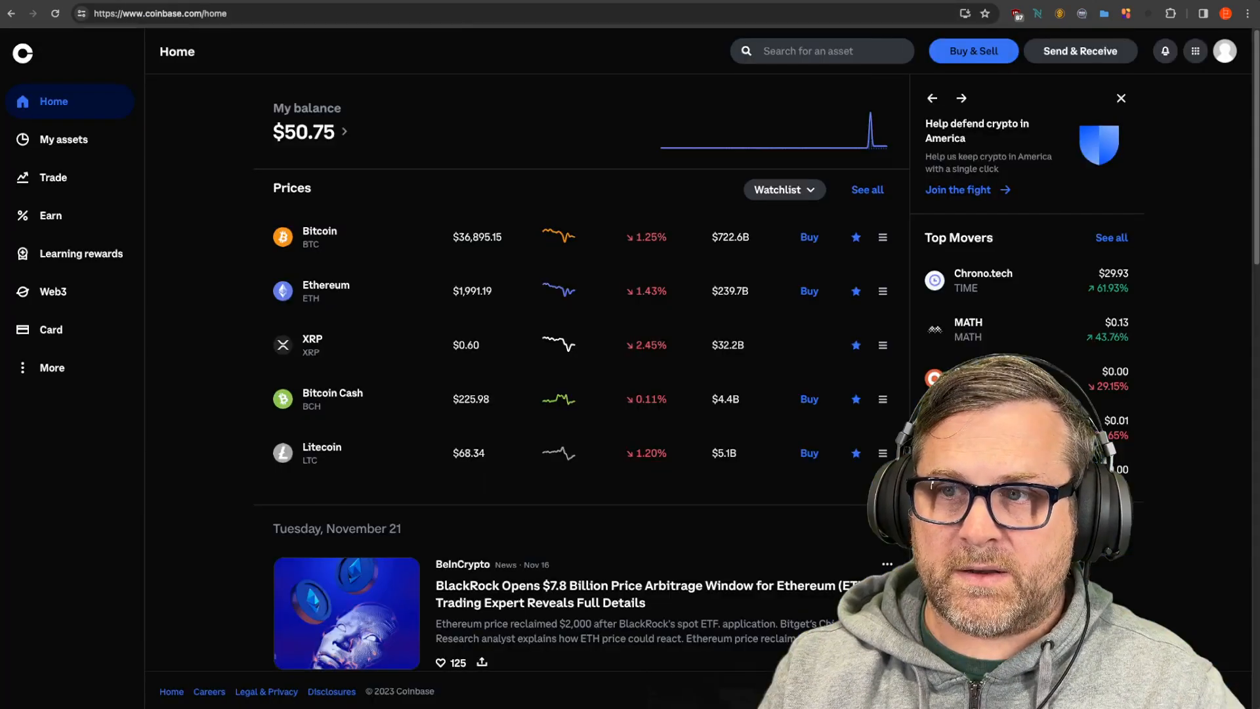
pyautogui.click(437, 0)
# Step: In Send & Receive, replace the Max Cardano amount with 130 ADA (about $48.18)
pyautogui.click(1050, 53)
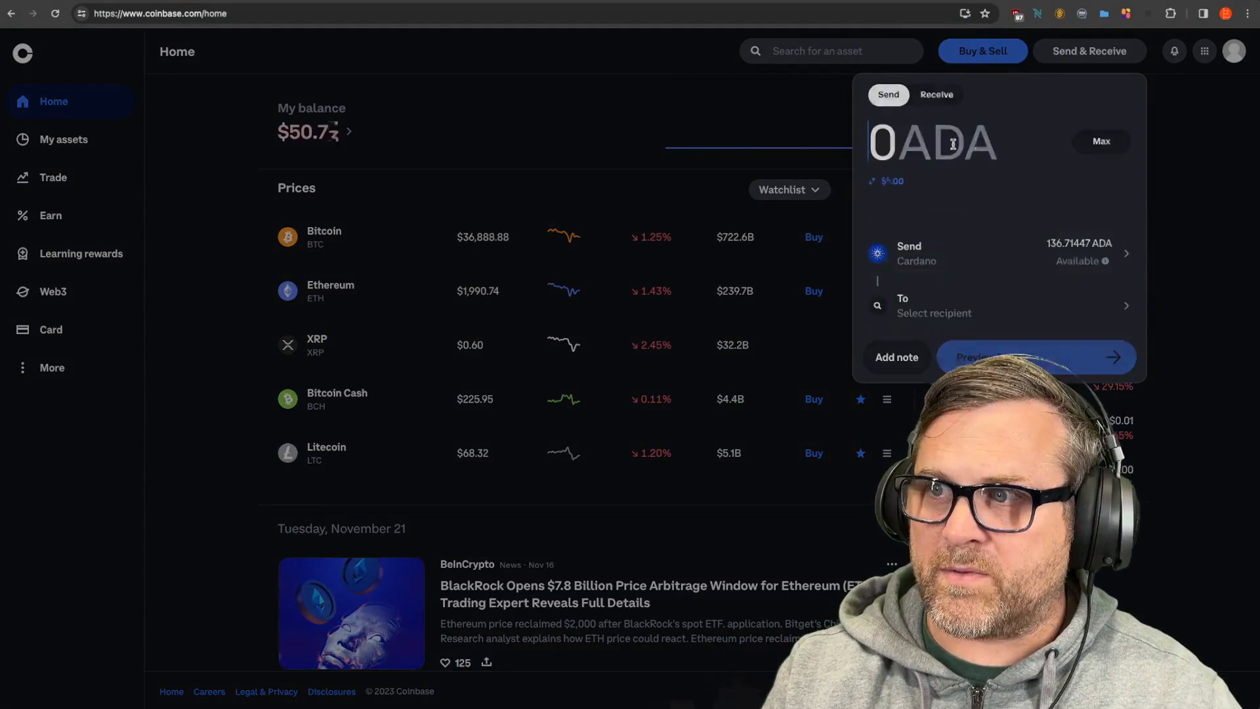
pyautogui.click(874, 183)
pyautogui.click(874, 183)
pyautogui.click(781, 99)
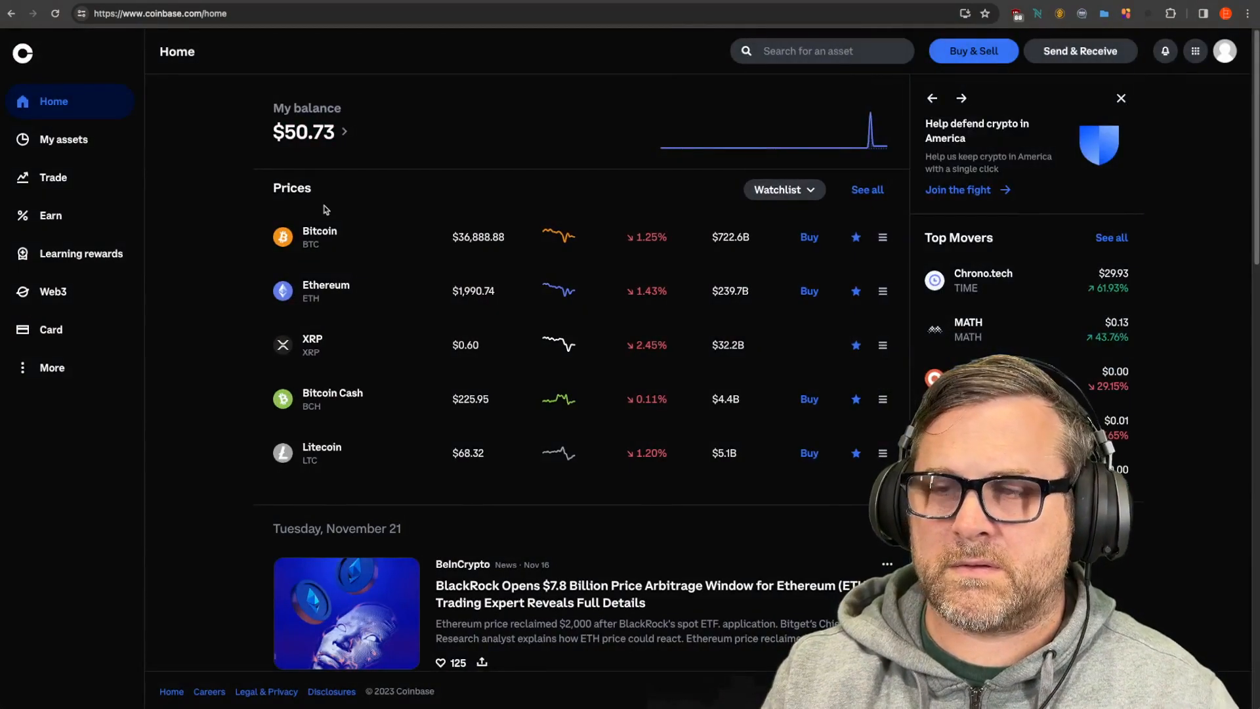
pyautogui.click(1063, 51)
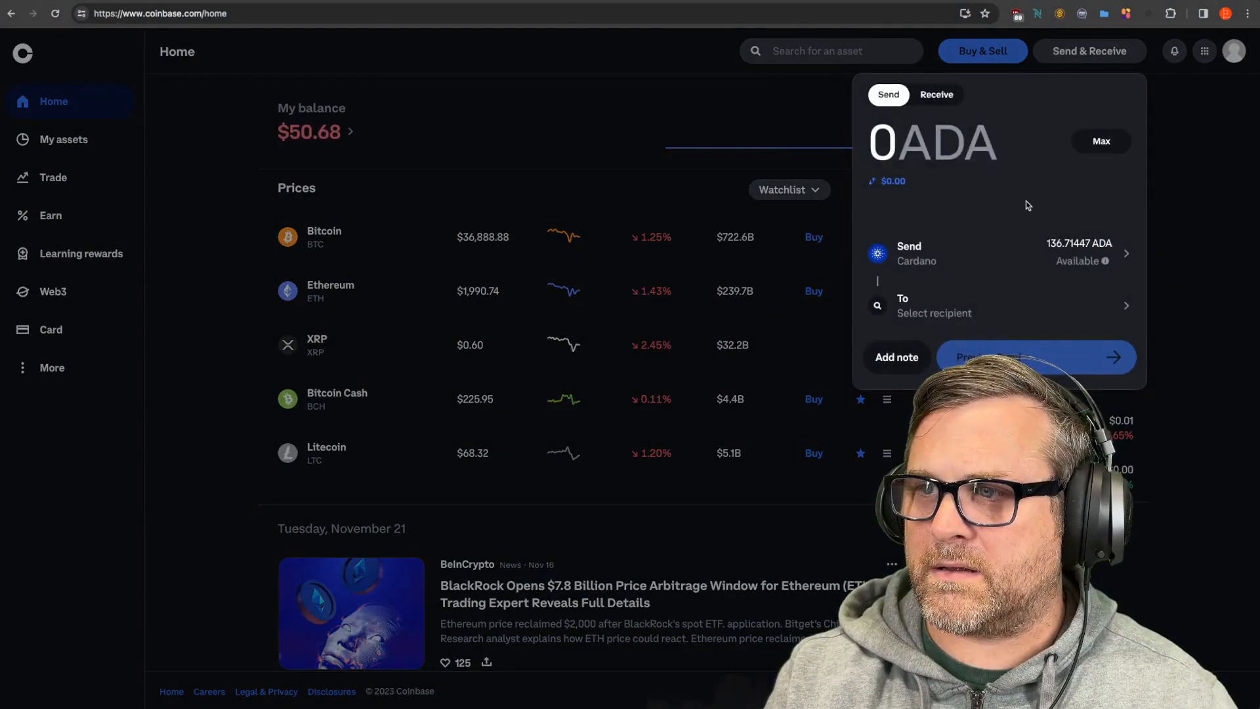
pyautogui.click(1101, 153)
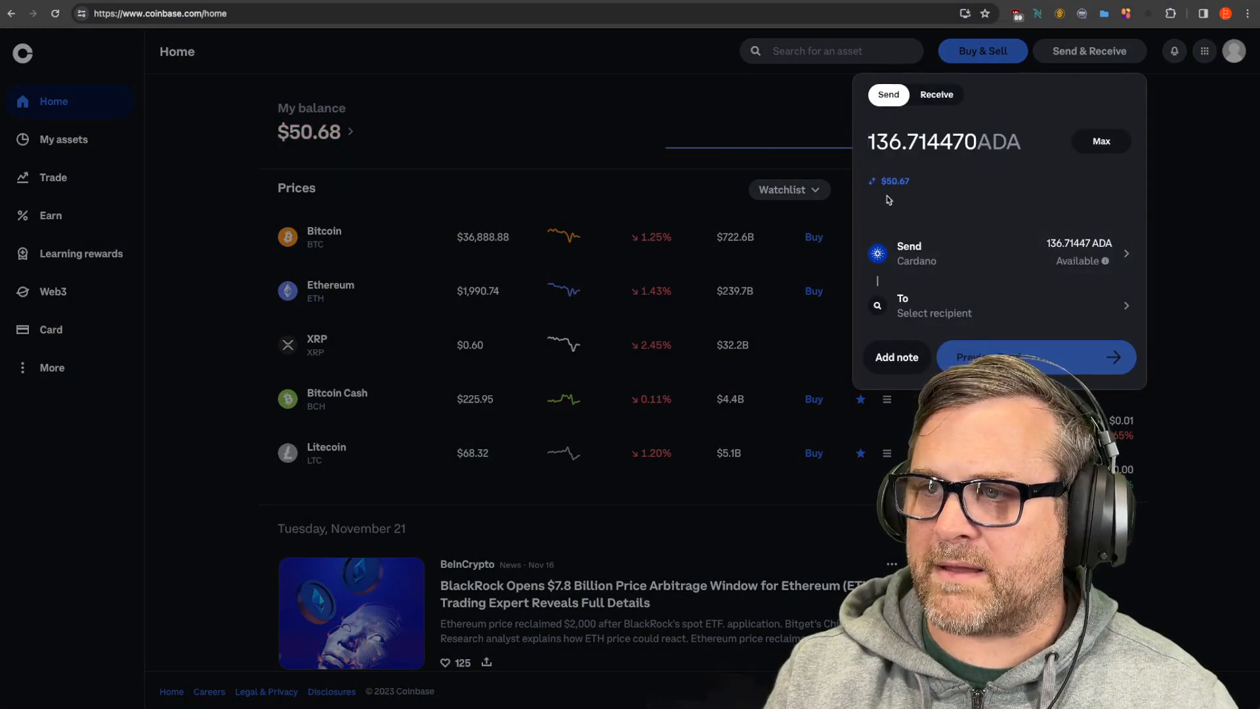
pyautogui.click(873, 182)
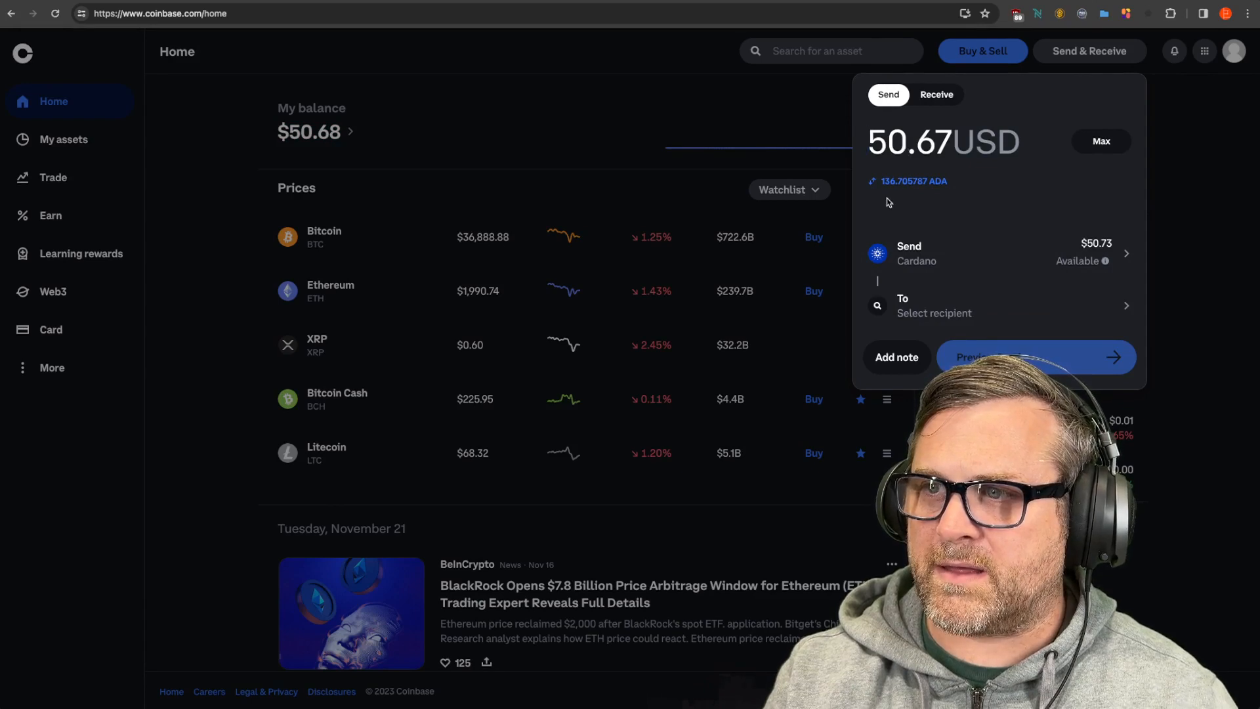
pyautogui.click(874, 183)
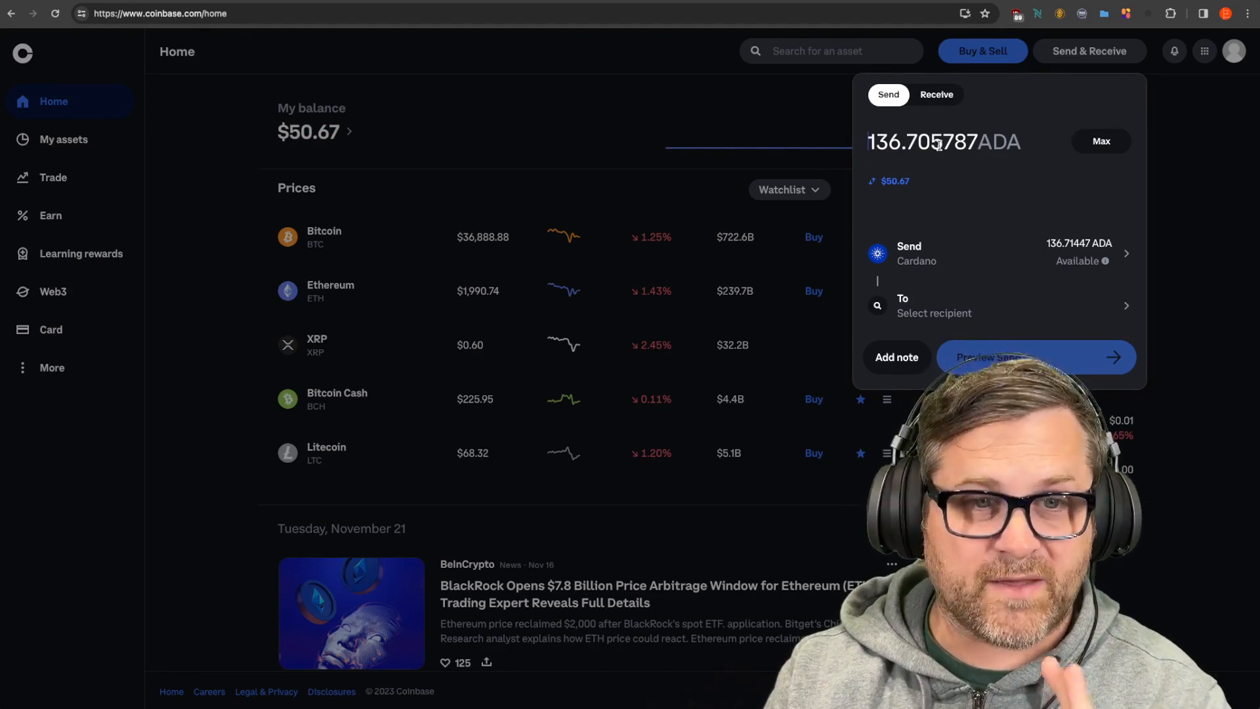
pyautogui.doubleClick(912, 142)
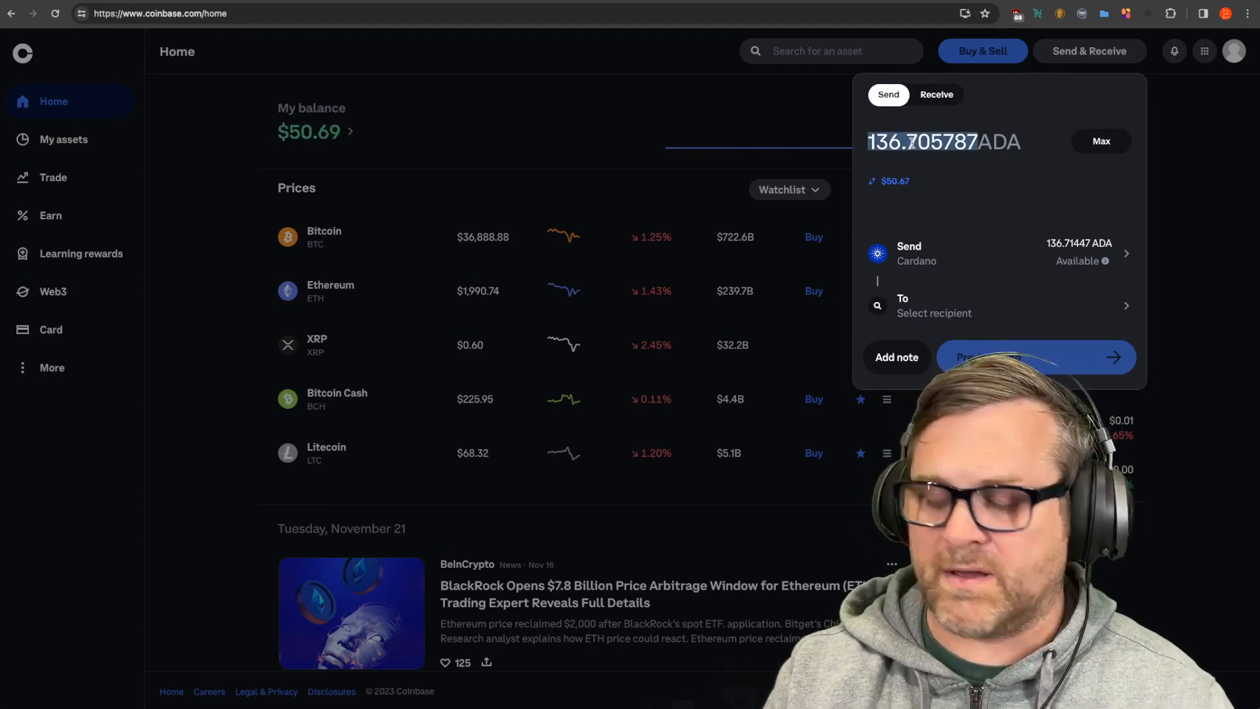
pyautogui.write('130')
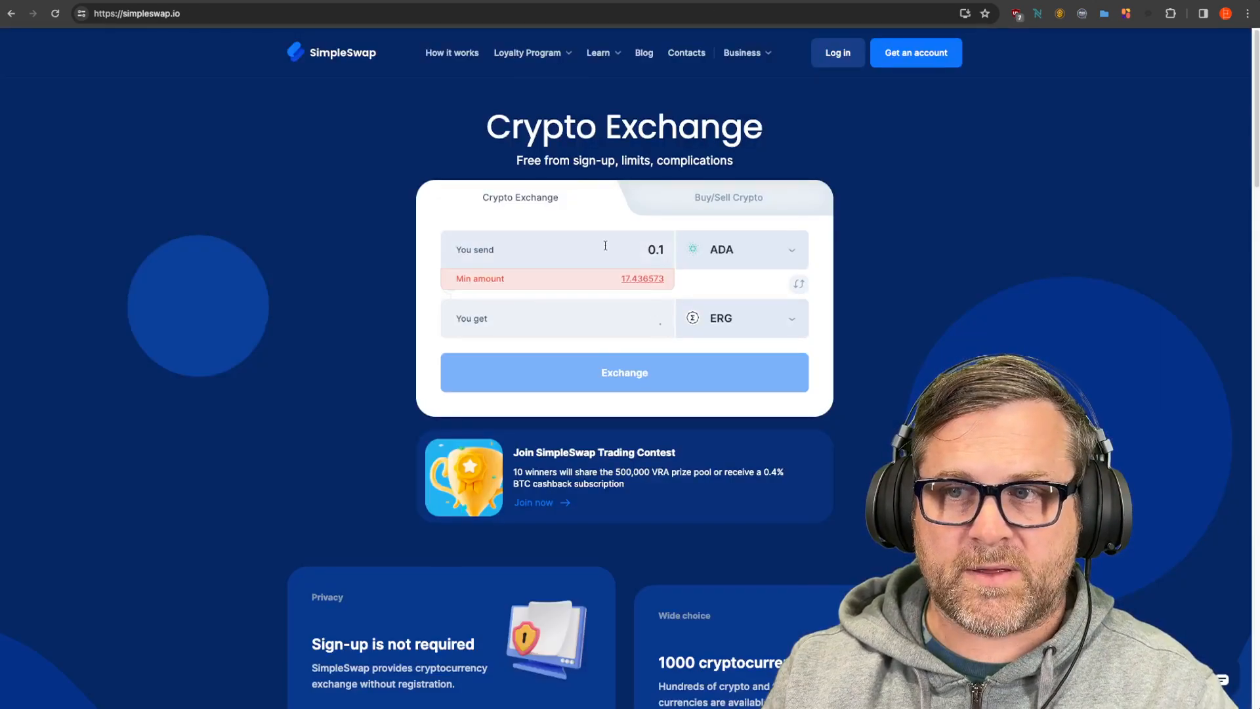
# Step: Enter 130 as the SimpleSwap send amount, getting a quote of about 39.58596497 ERG
pyautogui.moveTo(617, 248); pyautogui.dragTo(709, 250)
pyautogui.write('130')
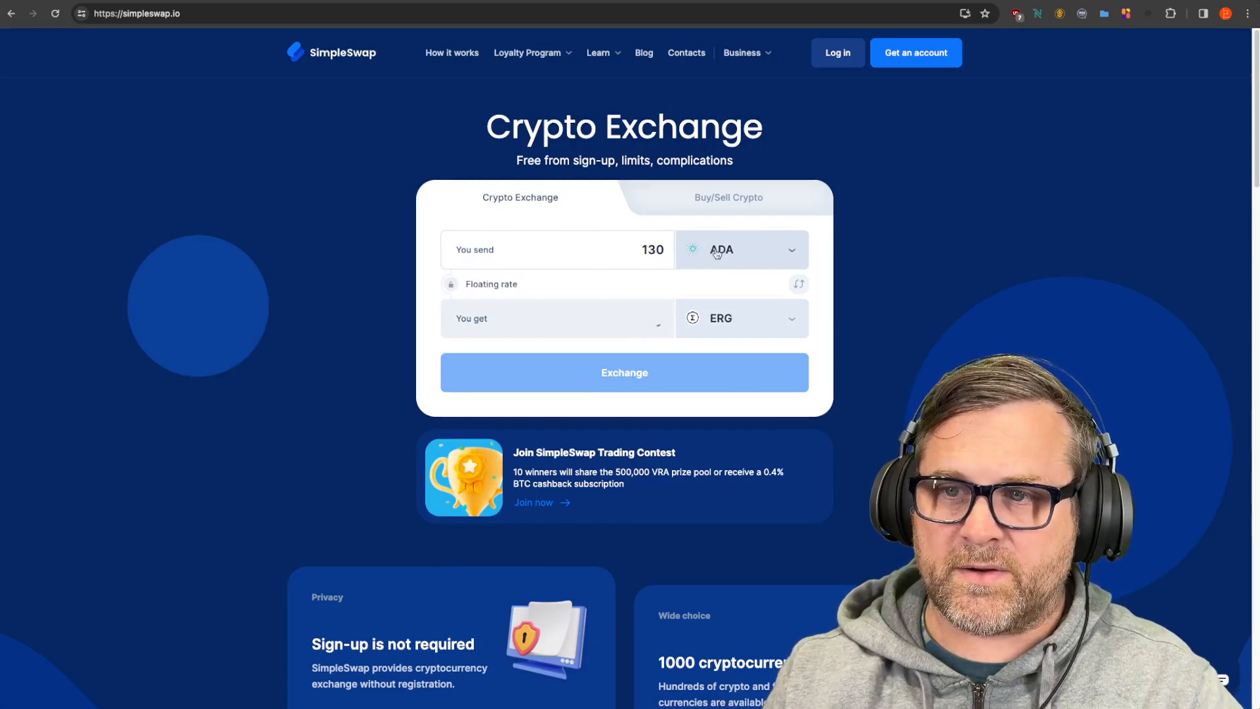
pyautogui.click(634, 287)
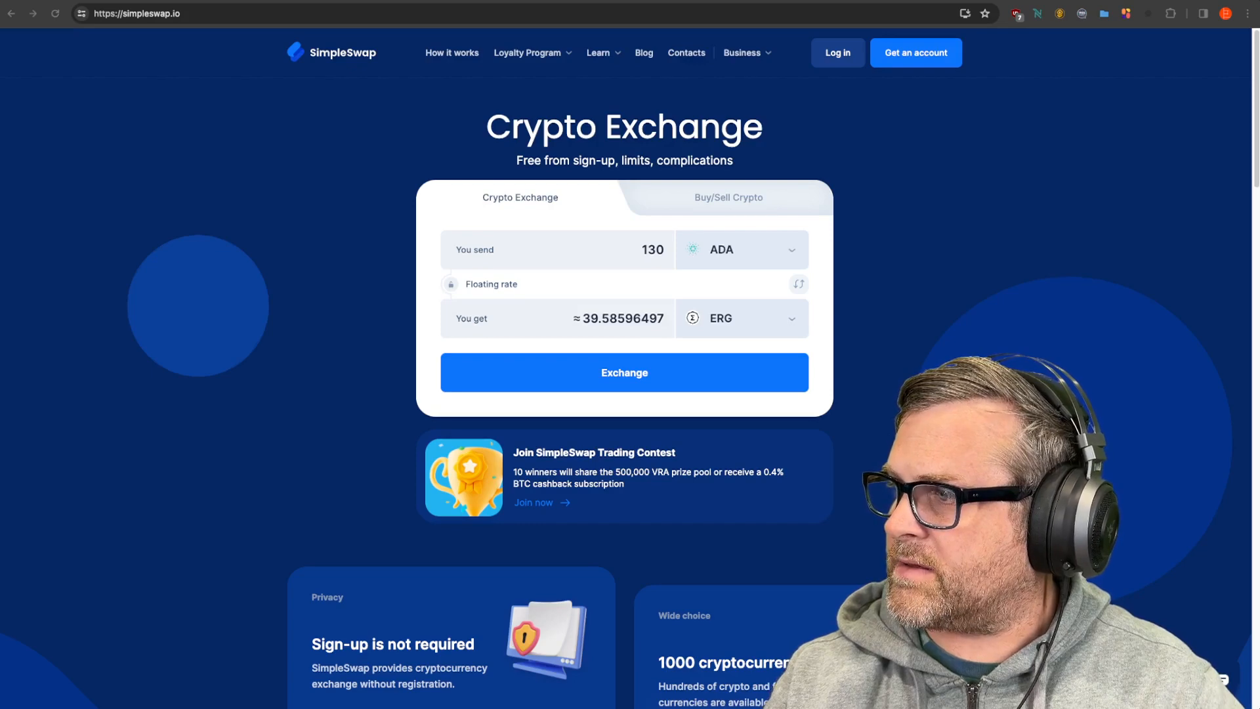
pyautogui.moveTo(0, 151); pyautogui.dragTo(76, 66)
# Step: Send '/ep ada 130' to the ErgoPort bot and highlight its roughly 39.975 ERG quote
pyautogui.click(170, 558)
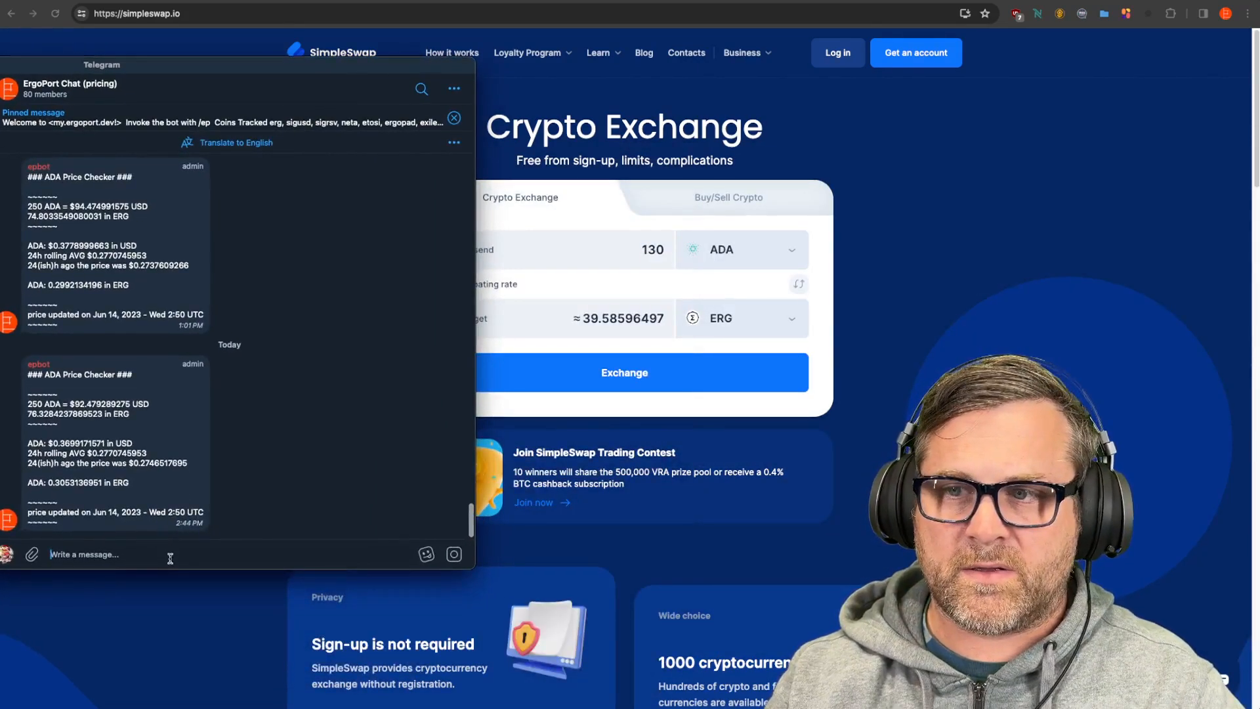
pyautogui.write('/ep')
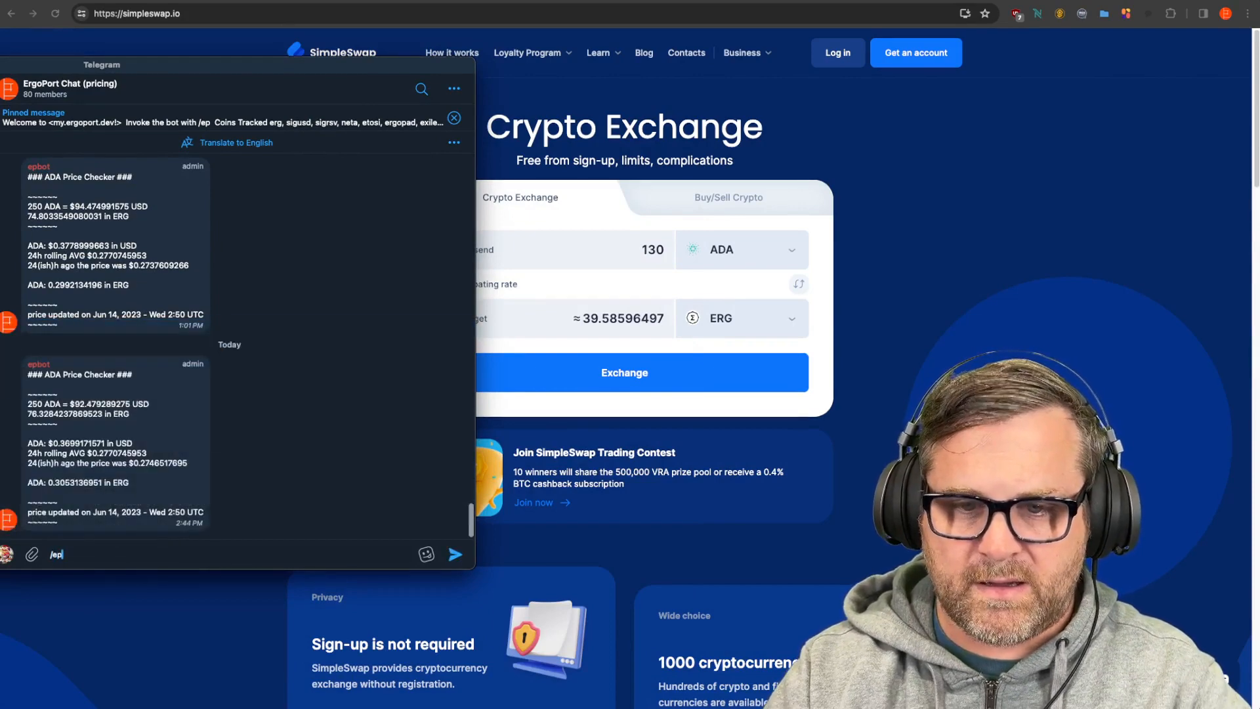
pyautogui.write(' ada 130')
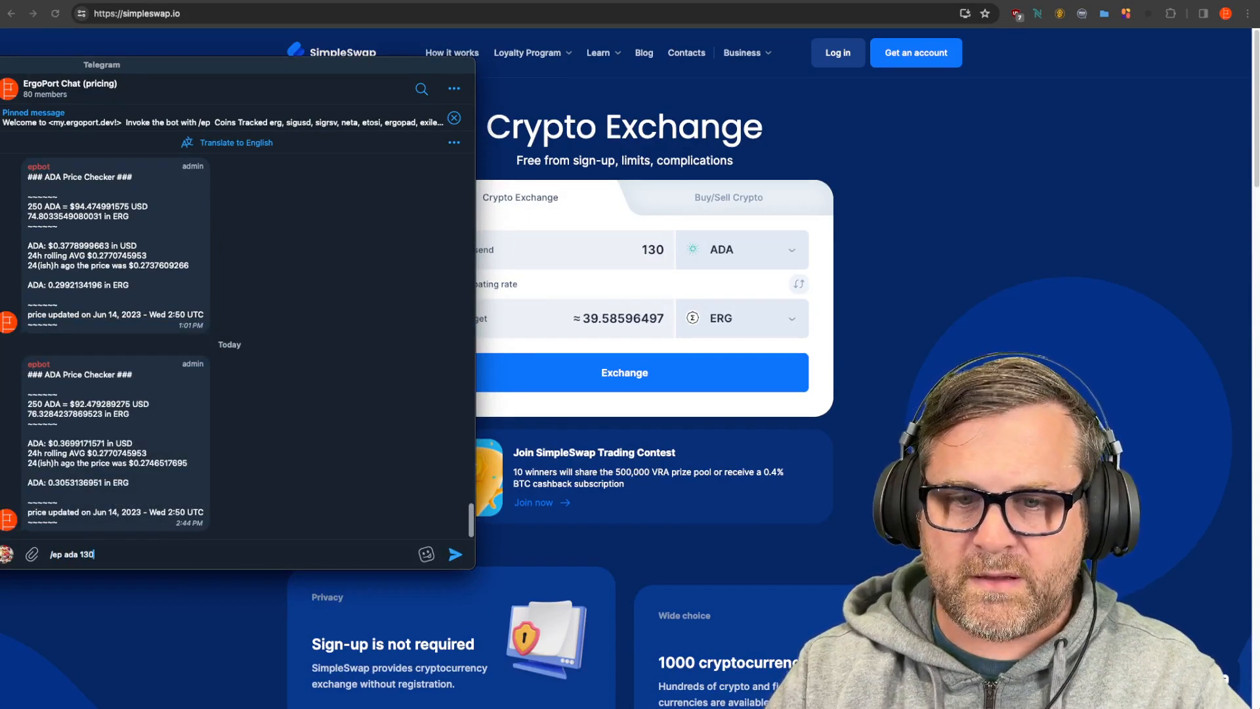
pyautogui.press('Return')
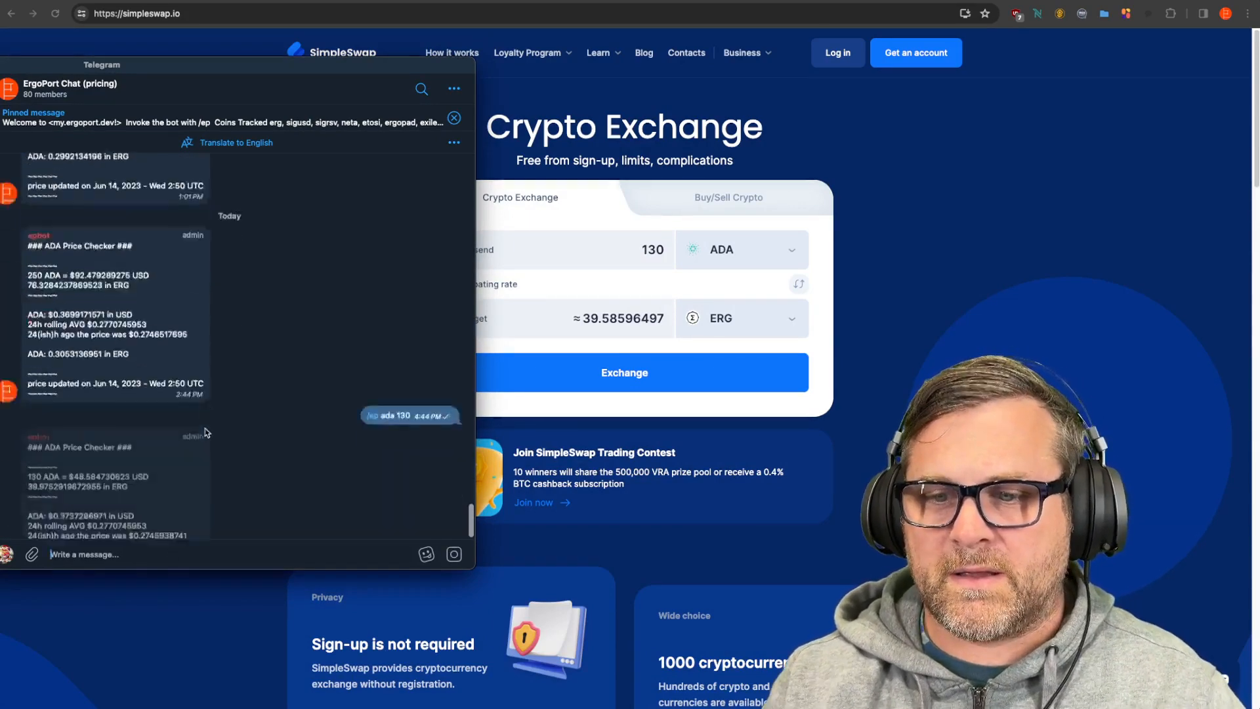
pyautogui.moveTo(45, 414); pyautogui.dragTo(128, 414)
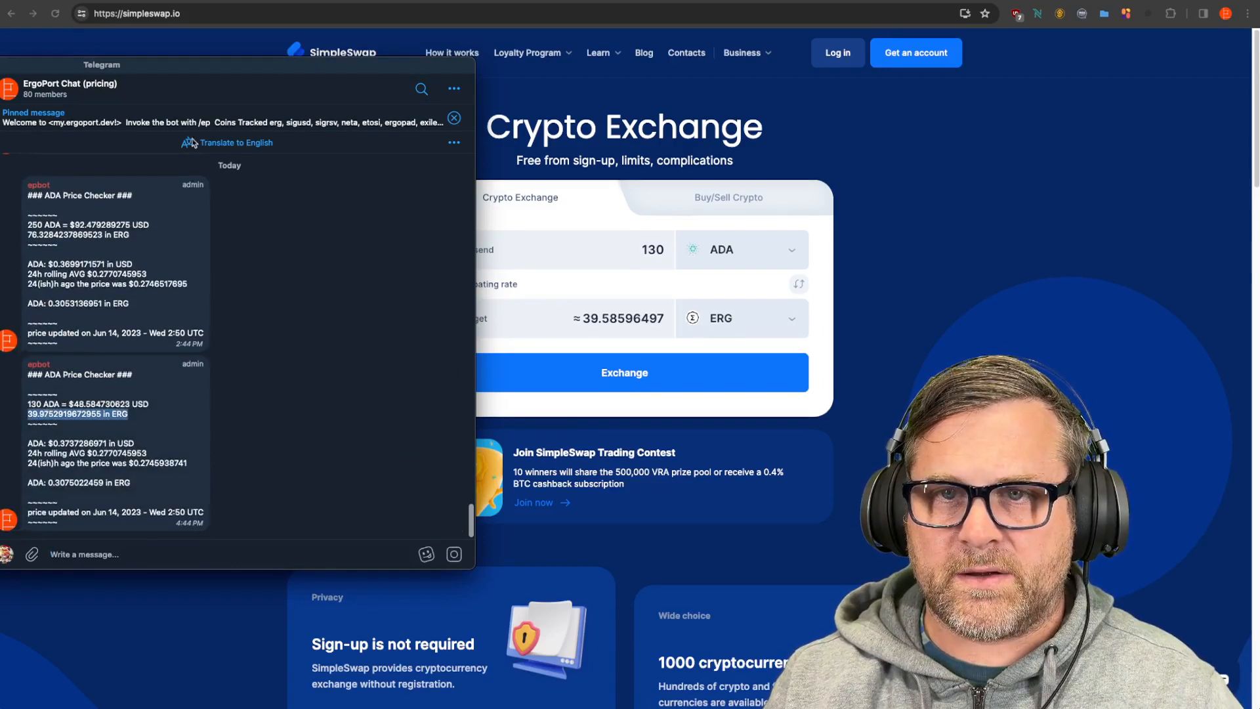
pyautogui.moveTo(218, 65); pyautogui.dragTo(191, 64)
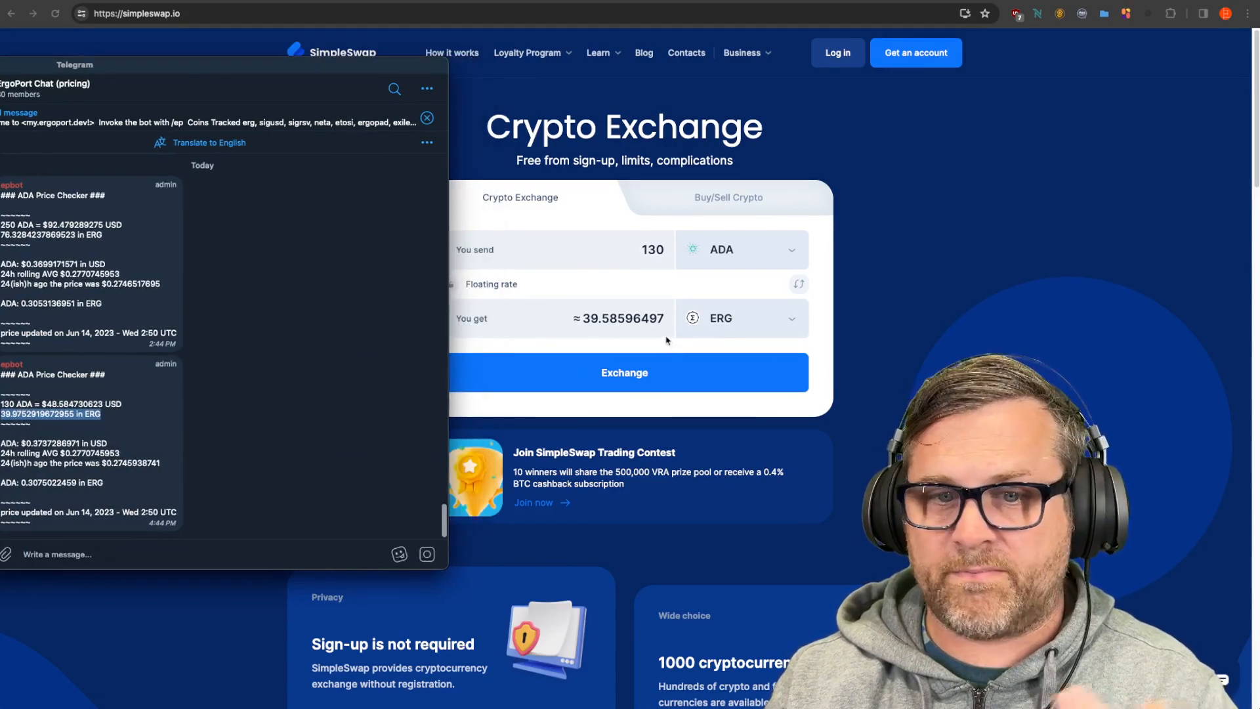
pyautogui.moveTo(225, 71); pyautogui.dragTo(0, 133)
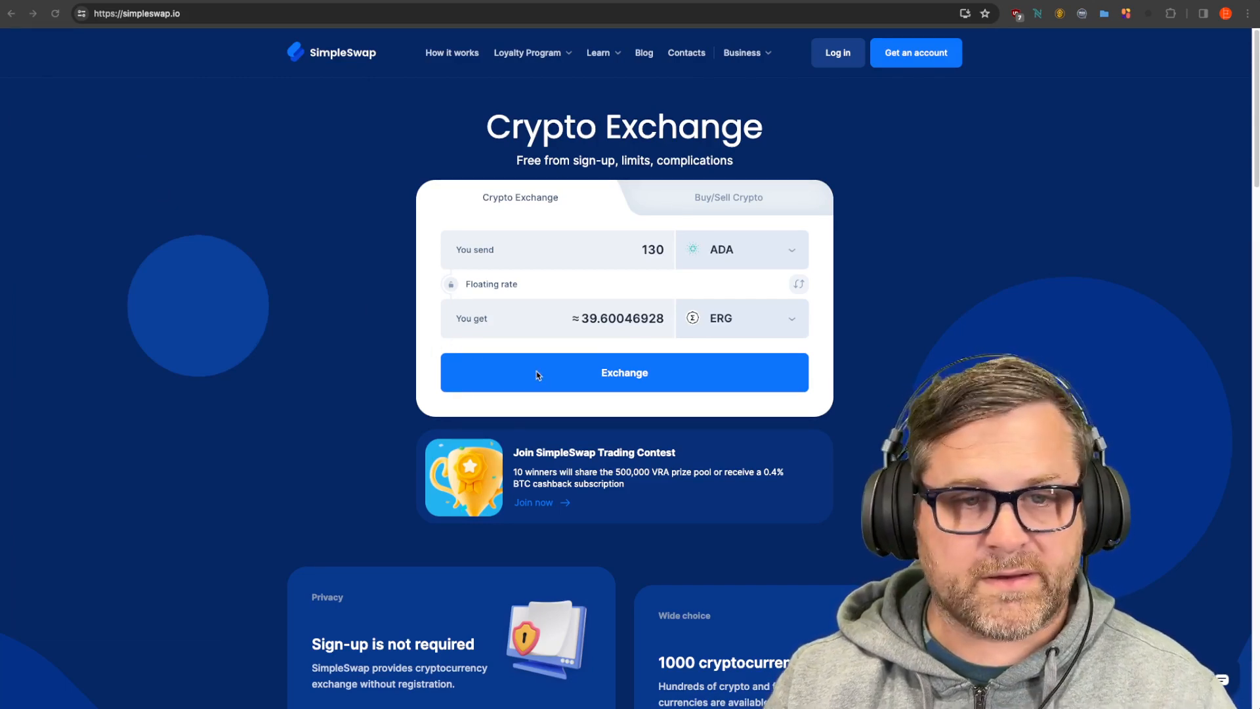
# Step: Paste the Ergo wallet's default receive address as recipient and create the 130 ADA→ERG exchange
pyautogui.click(542, 387)
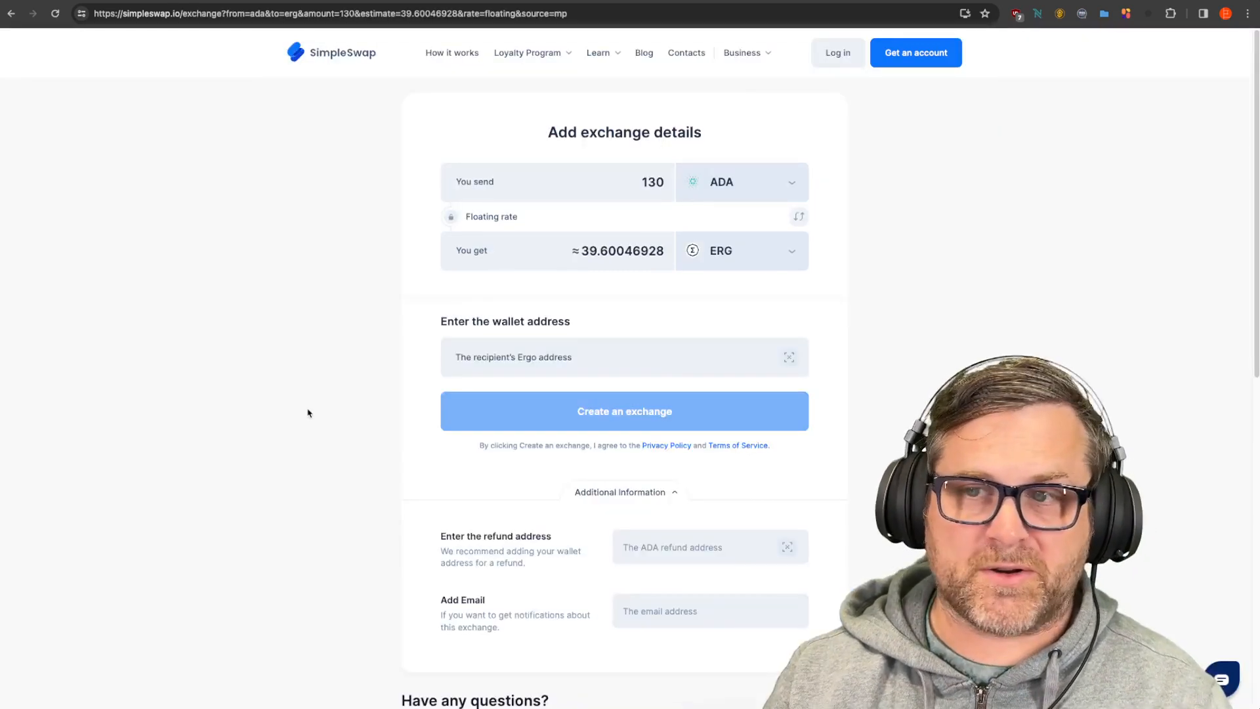
pyautogui.click(493, 356)
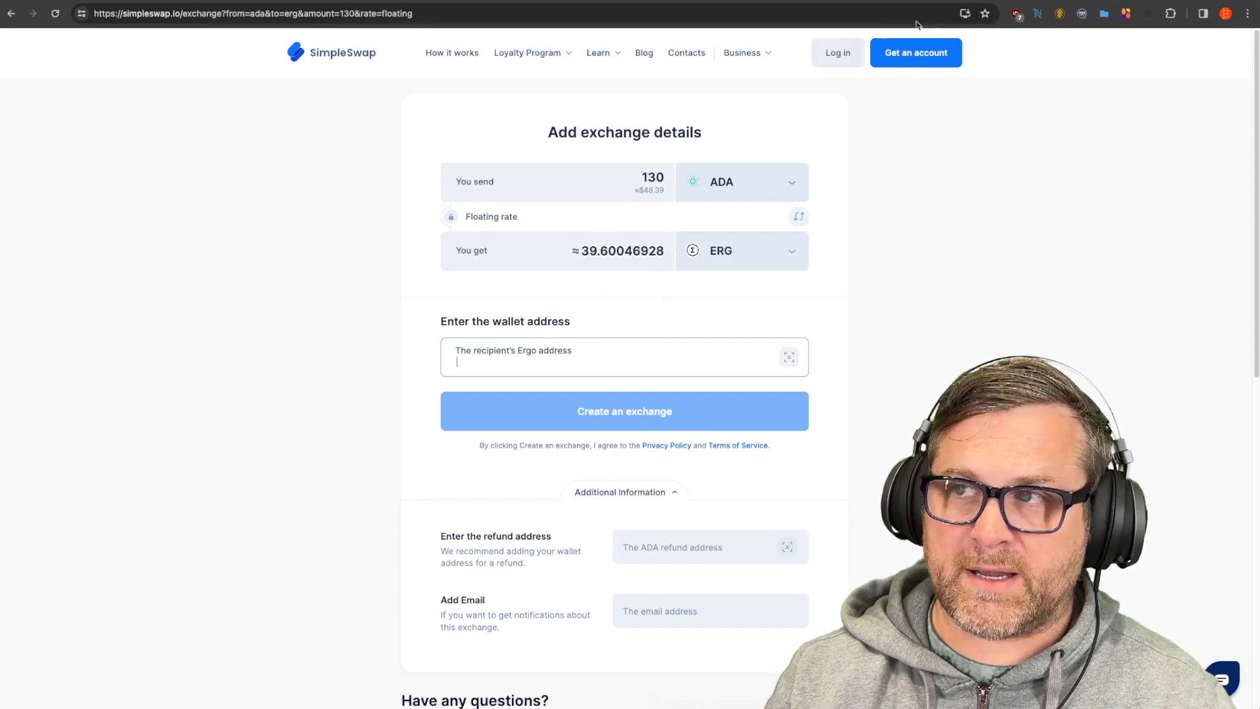
pyautogui.click(1060, 13)
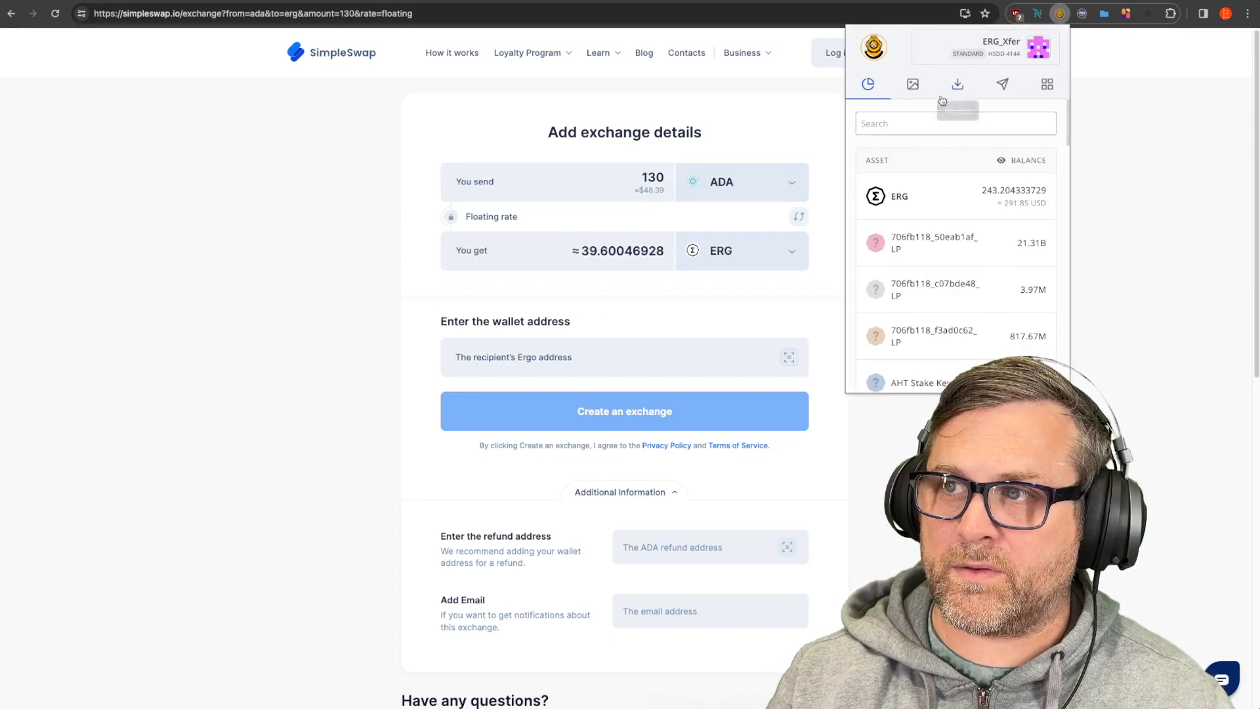
pyautogui.click(958, 84)
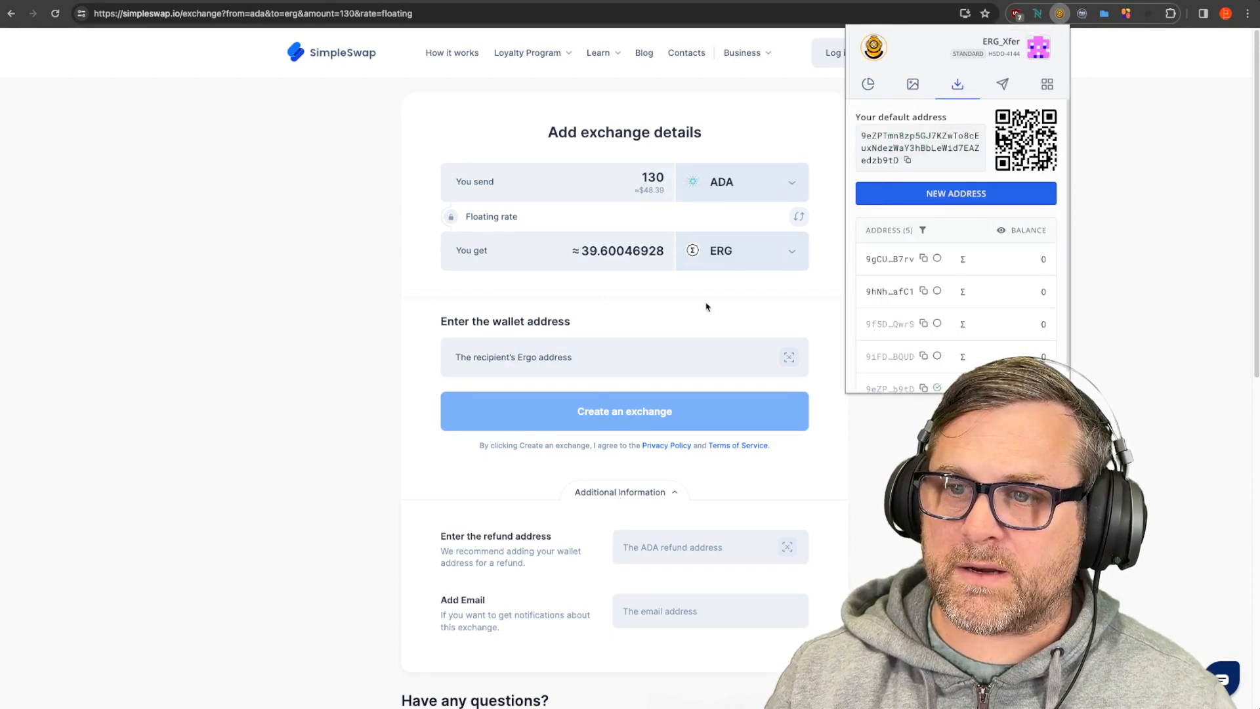
pyautogui.click(642, 360)
pyautogui.write('9eZPTmn8zp5GJ7KZwTo8cEuxNdezWaY3hBbLeWid7EAZedzb9tD')
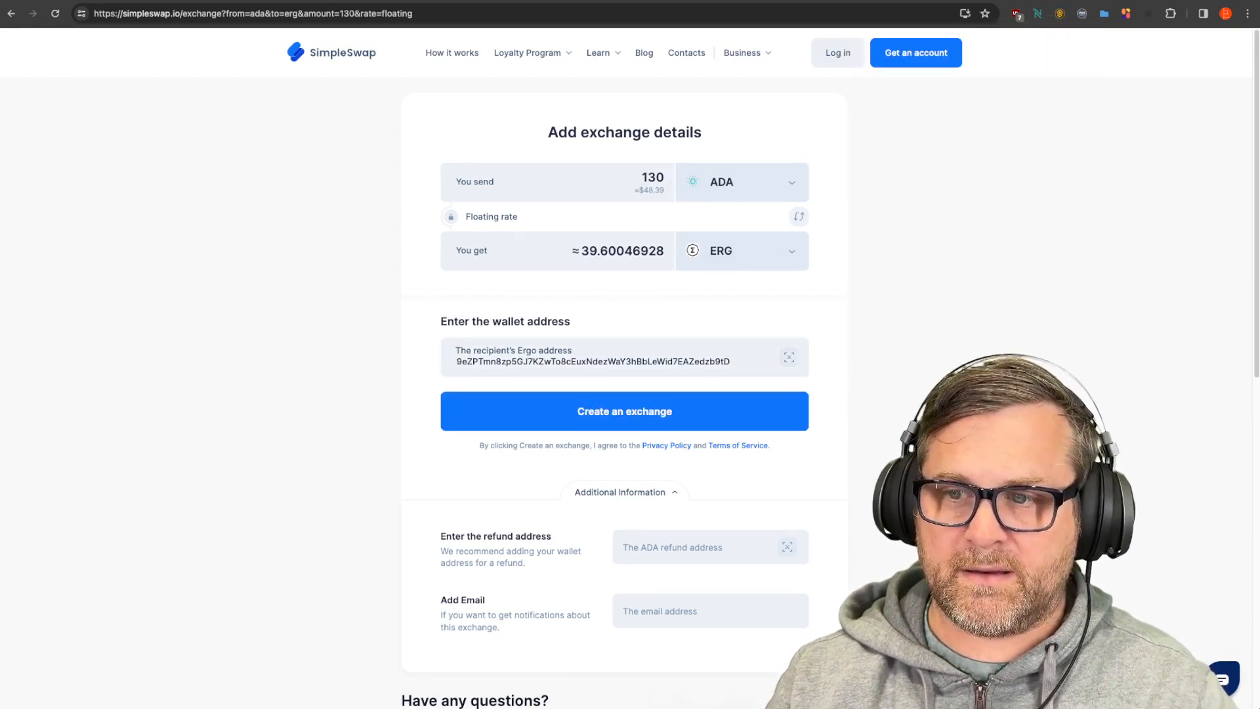
pyautogui.click(723, 422)
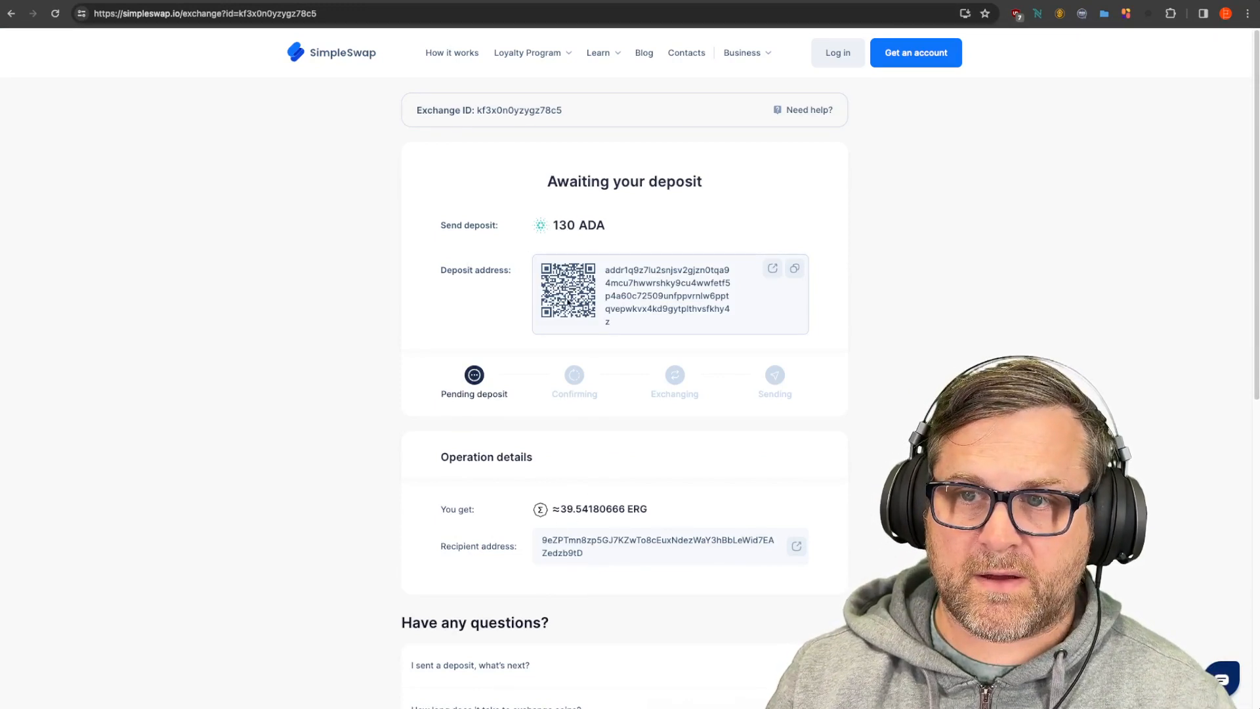
# Step: Paste the SimpleSwap deposit address as the Coinbase recipient and preview the 130 ADA send
pyautogui.click(795, 268)
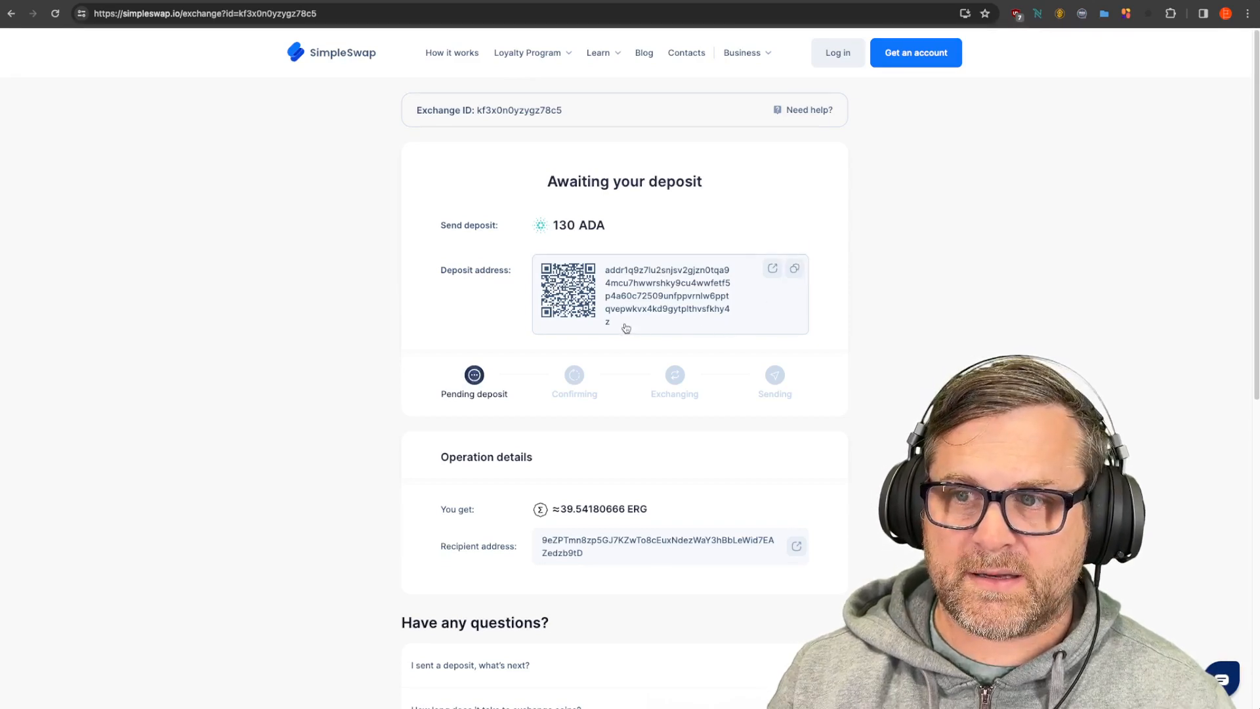
pyautogui.click(274, 1)
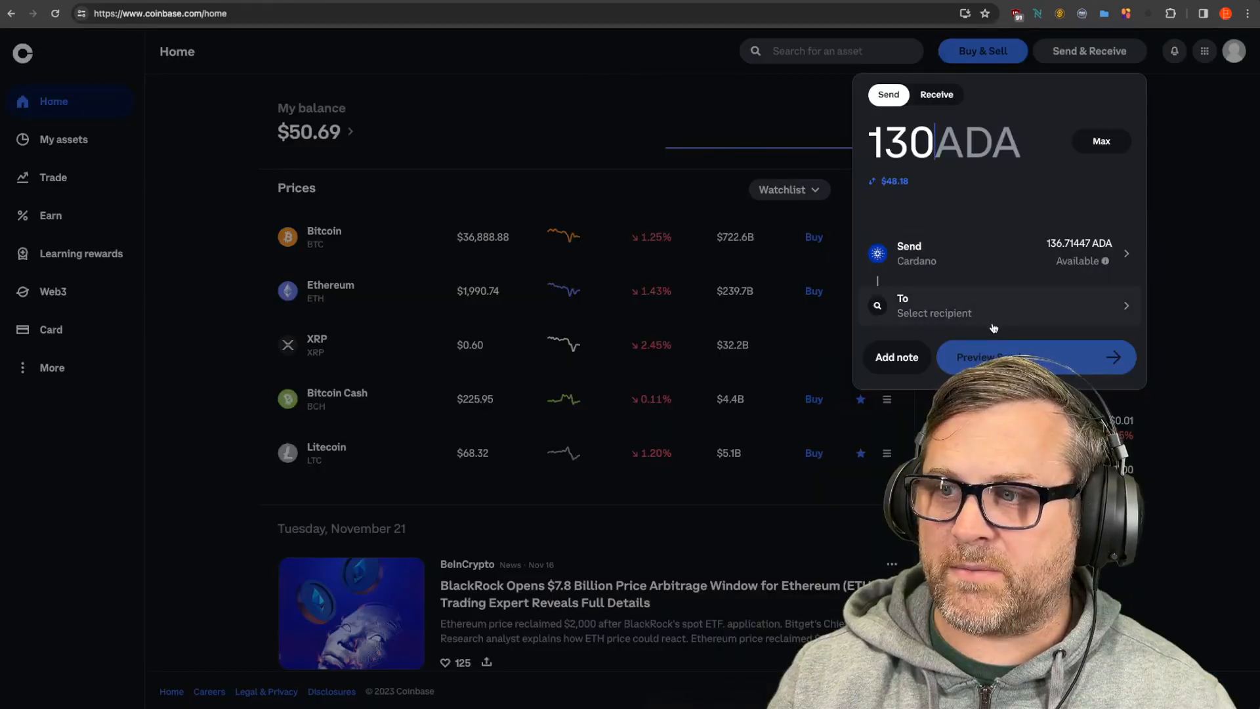
pyautogui.click(942, 315)
pyautogui.hotkey('ctrl', 'v')
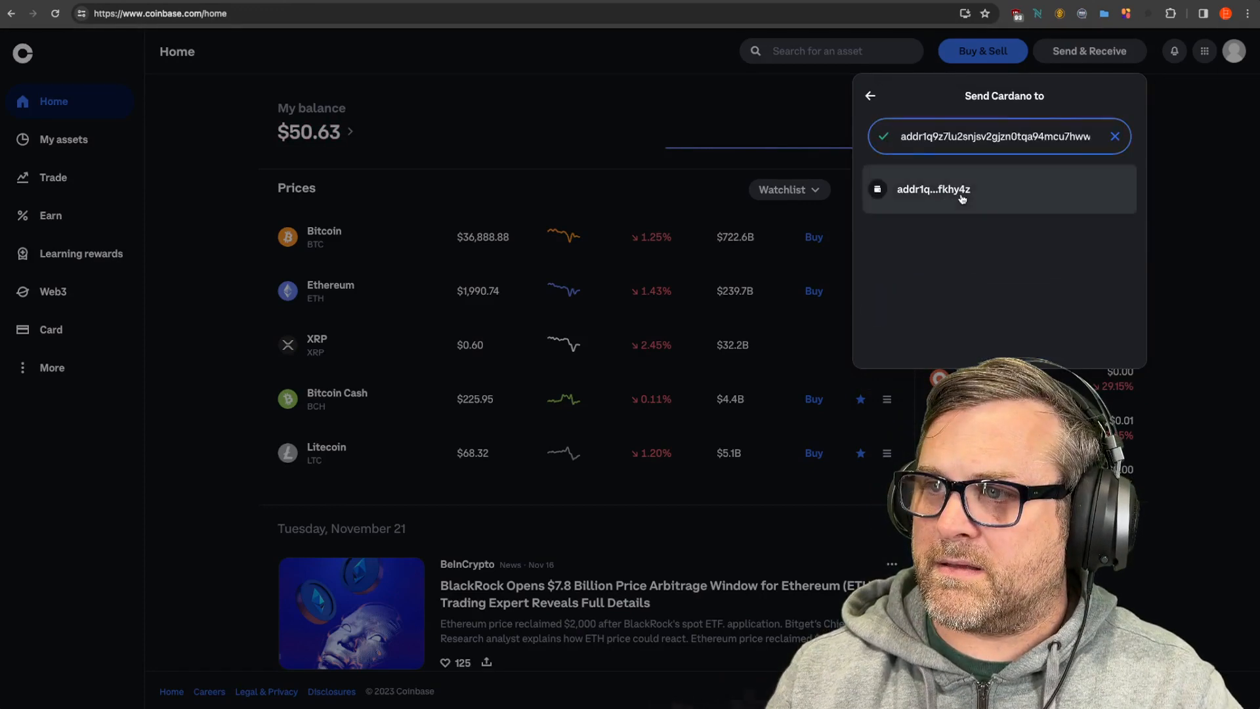
pyautogui.click(962, 197)
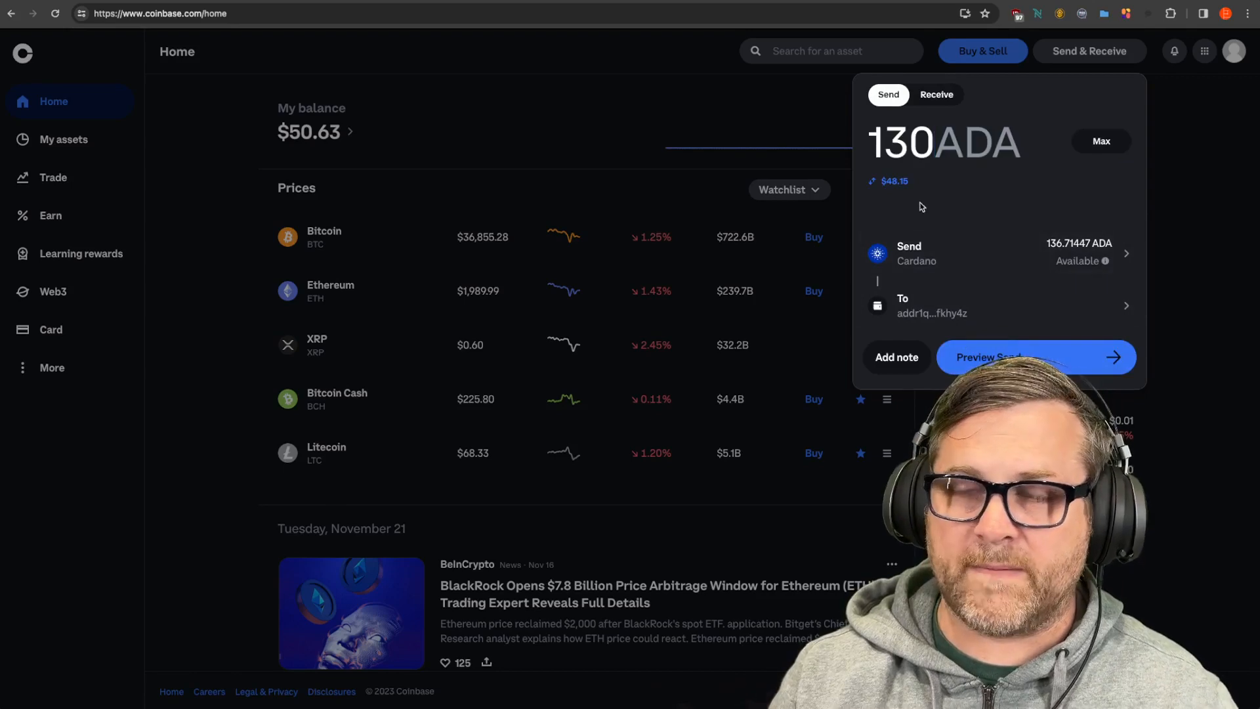
pyautogui.click(246, 1)
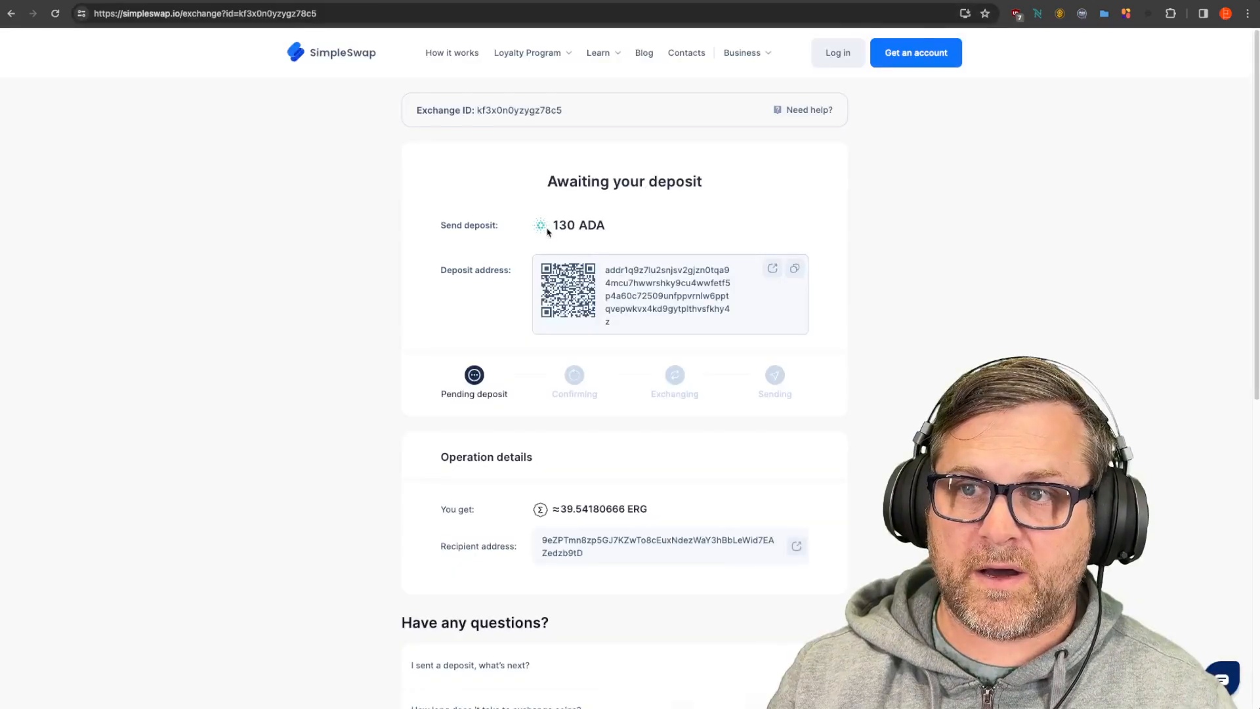
pyautogui.click(310, 1)
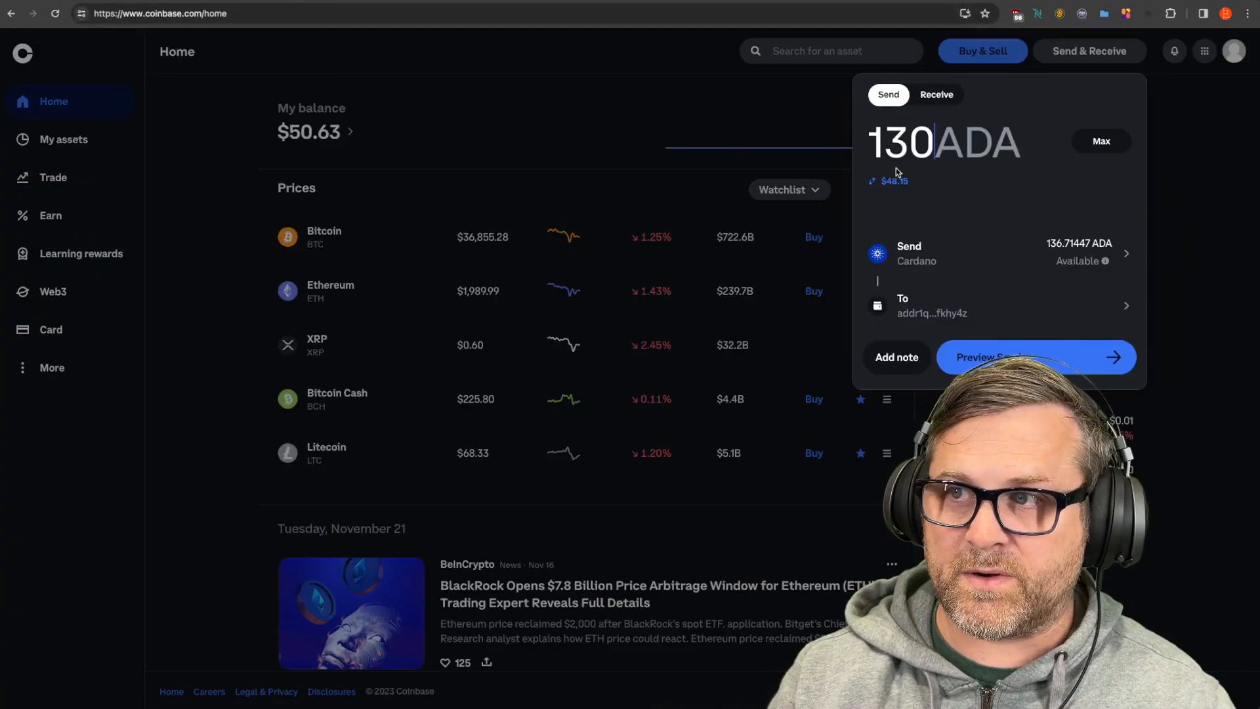
pyautogui.click(1002, 358)
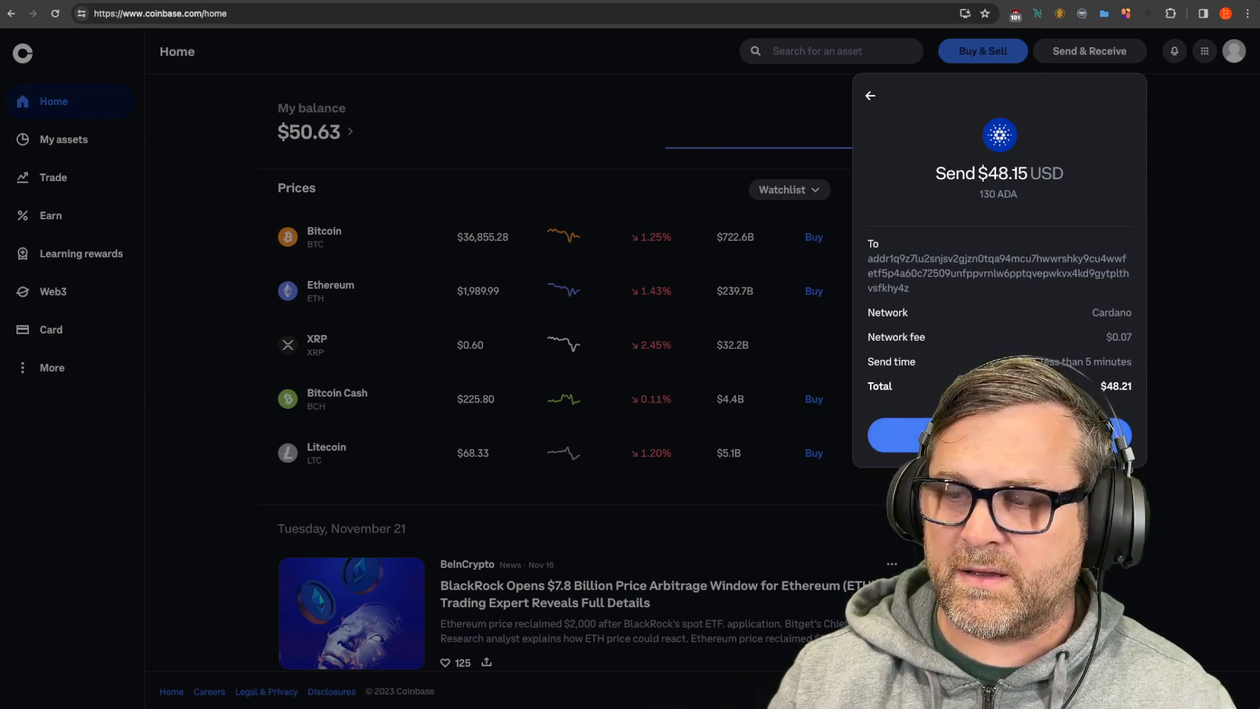
# Step: Confirm the 130 ADA send and place the authenticator app beside the verification-code prompt
pyautogui.click(1000, 435)
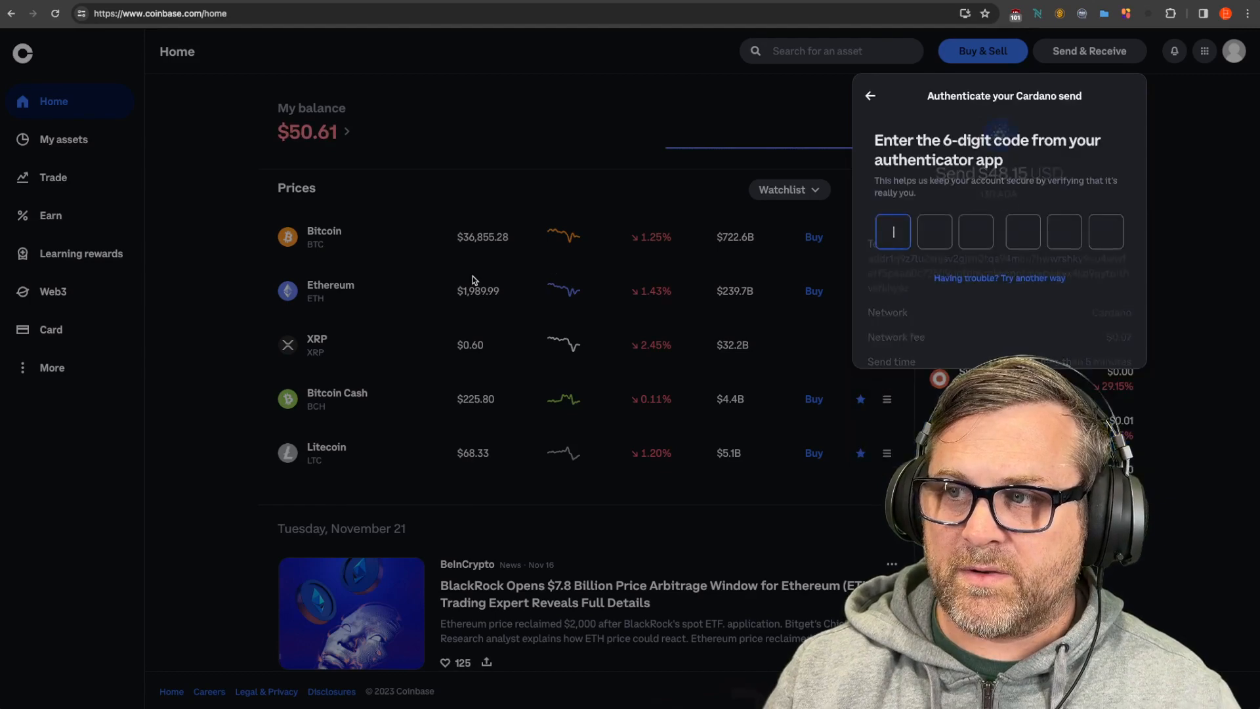
pyautogui.press('super+space')
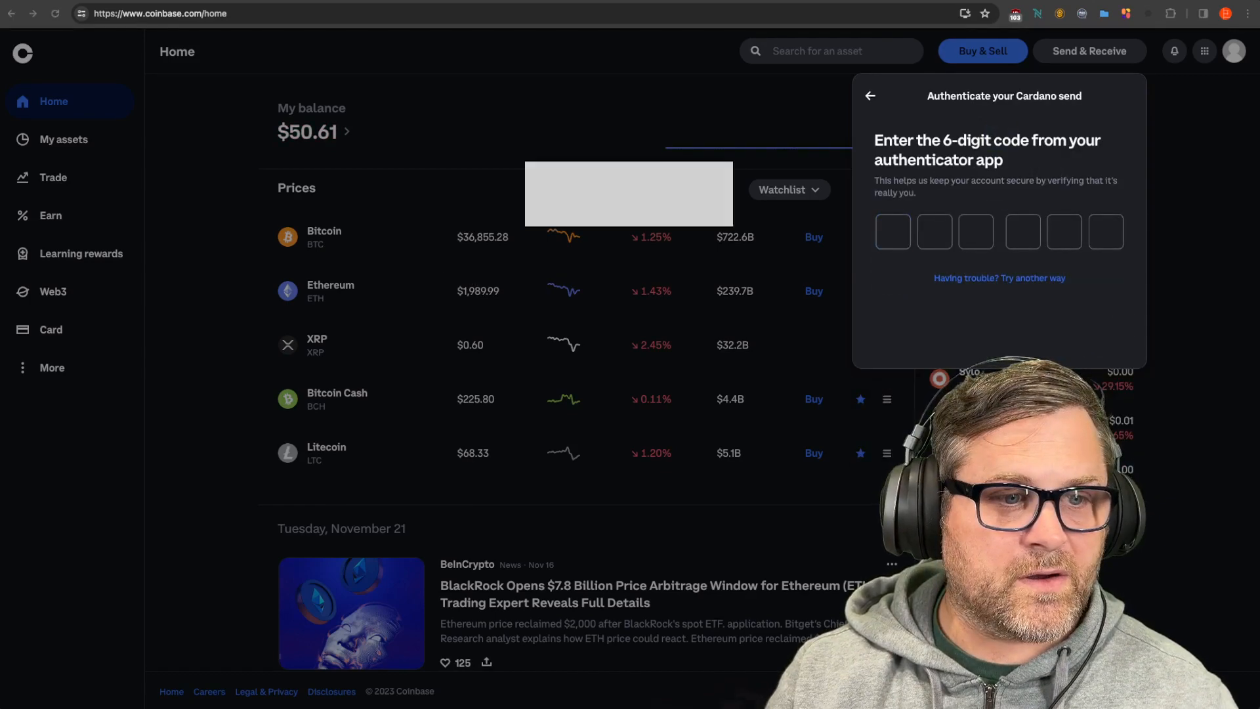
pyautogui.press('Return')
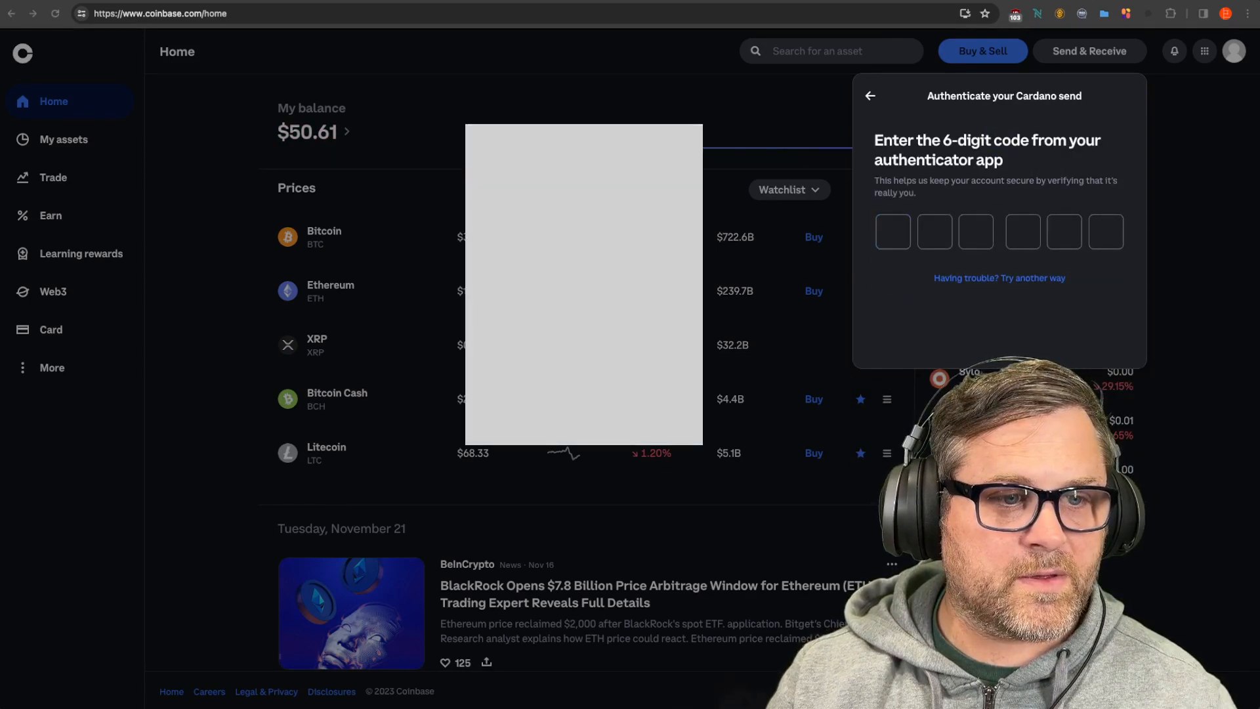
pyautogui.moveTo(584, 134); pyautogui.dragTo(992, 84)
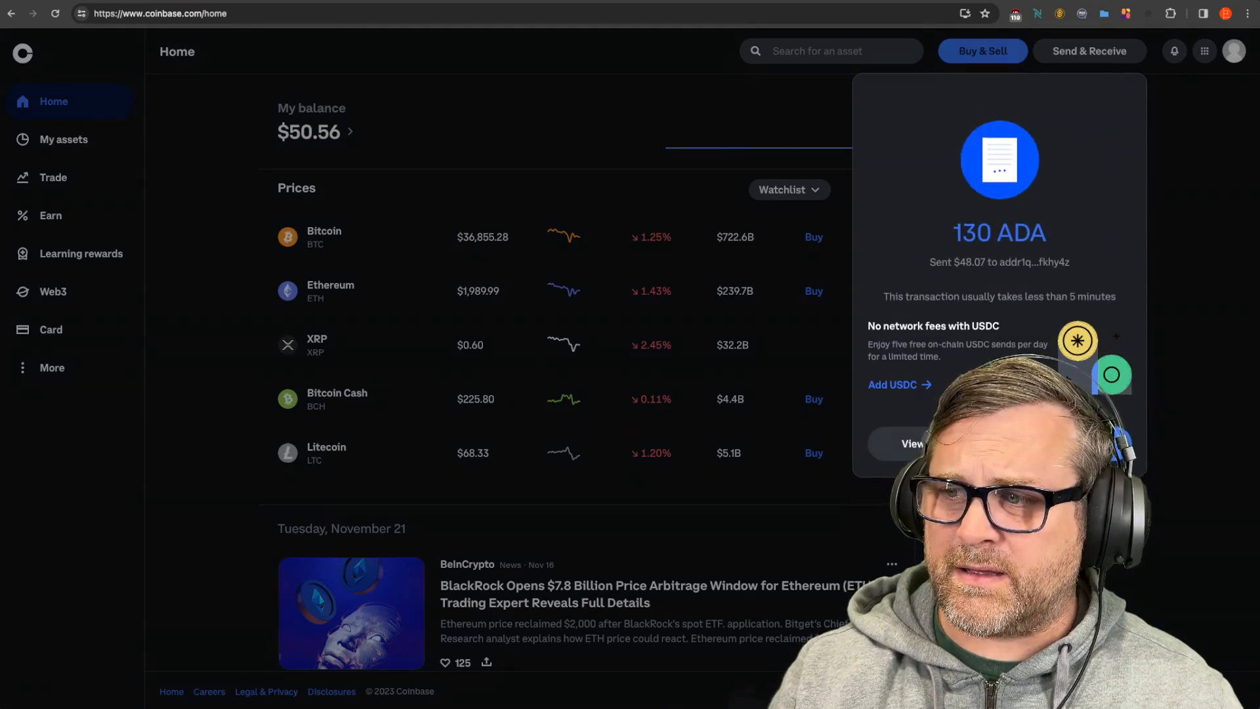
# Step: Dismiss the 130 ADA sent notice and go back to the SimpleSwap exchange awaiting deposit
pyautogui.click(1069, 444)
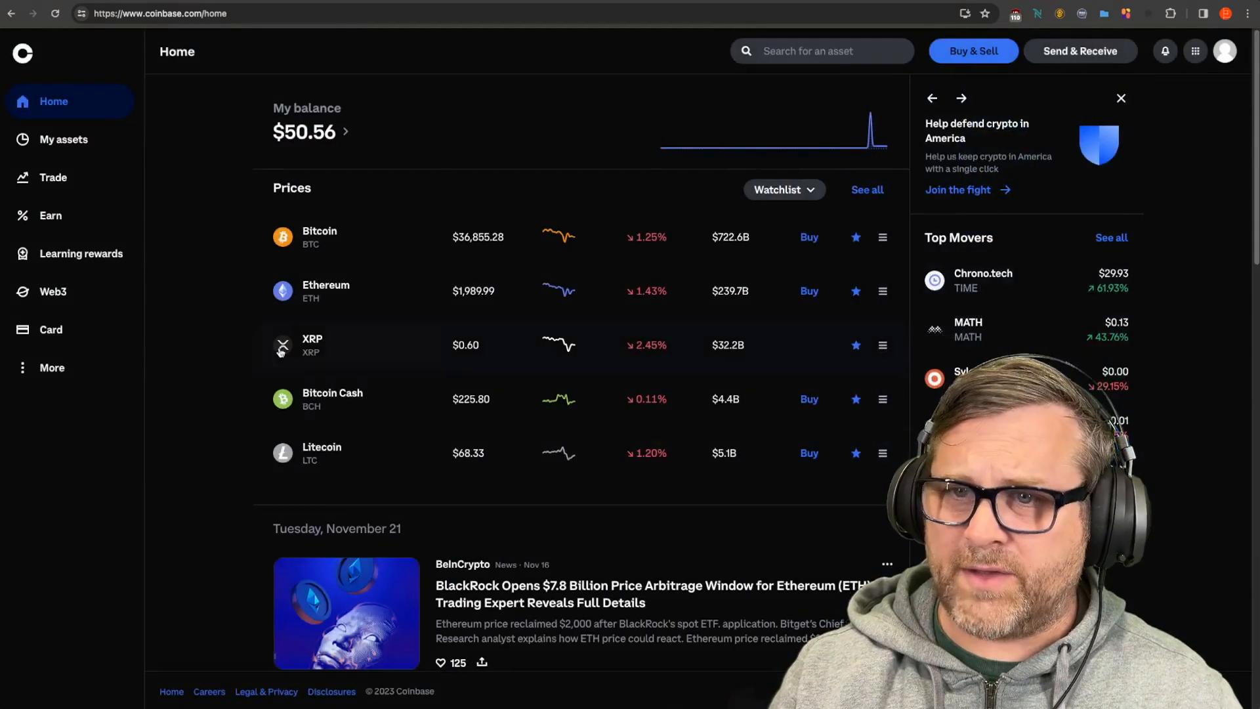
pyautogui.click(390, 1)
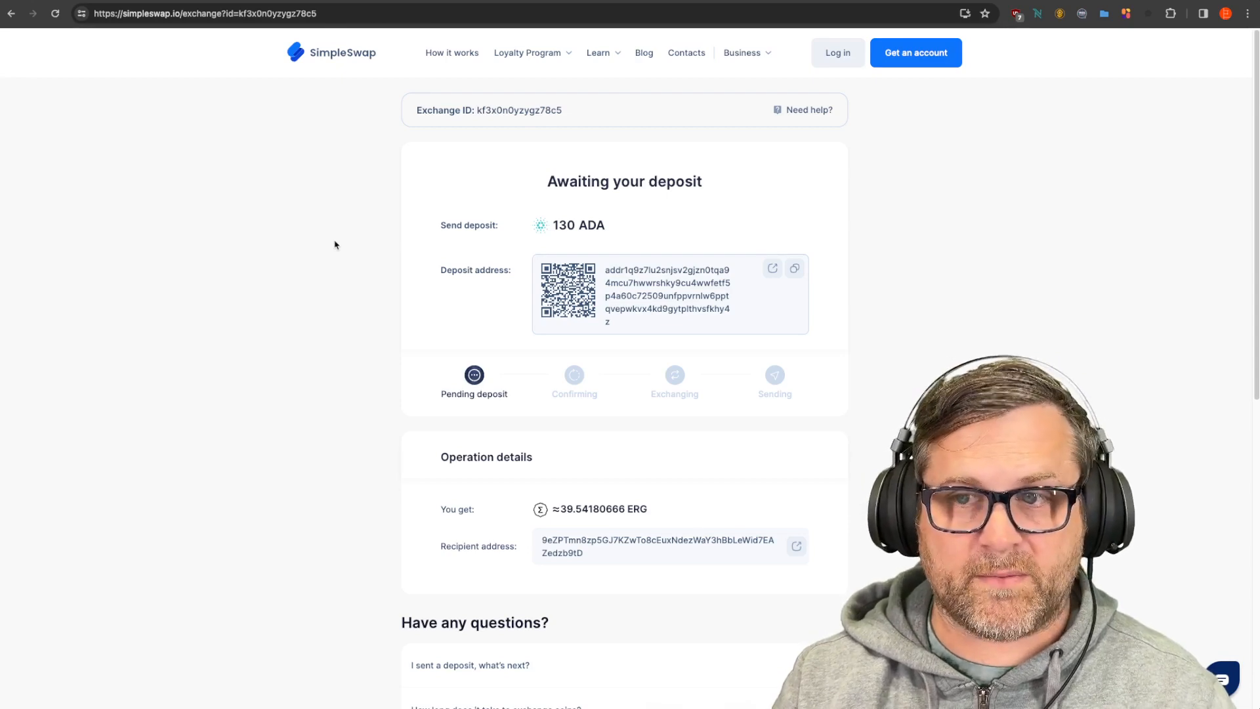
pyautogui.click(321, 2)
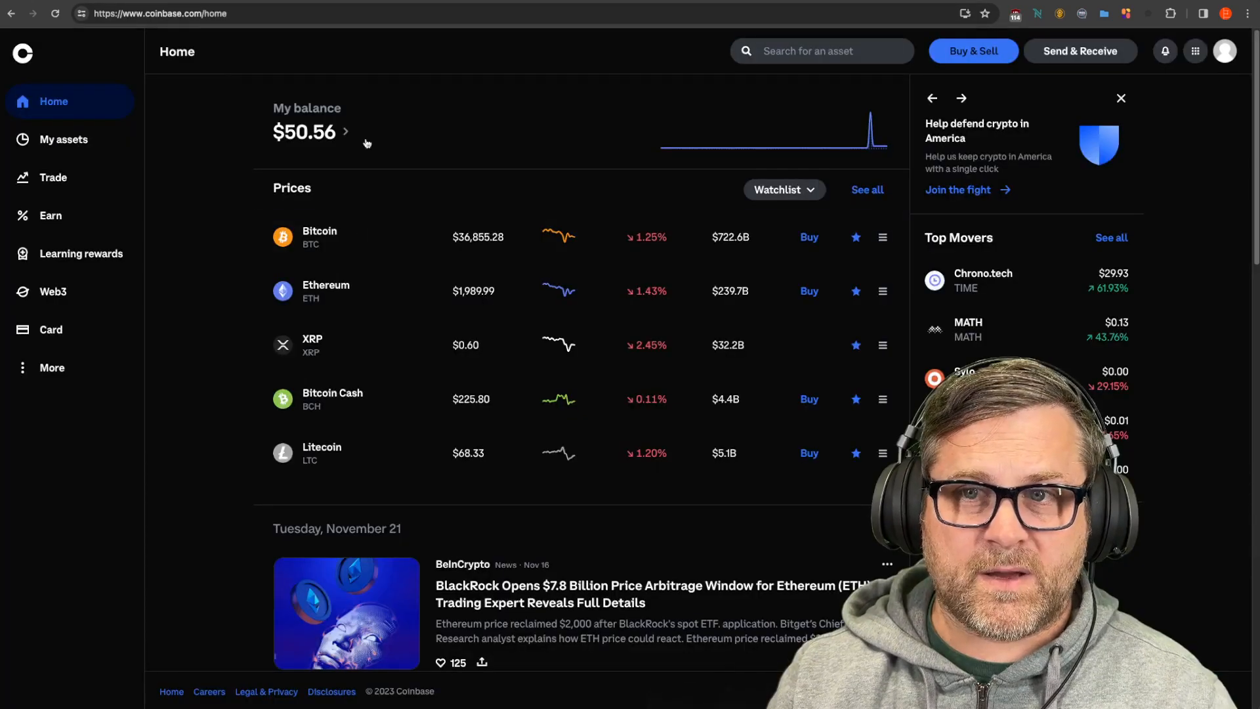
pyautogui.click(408, 3)
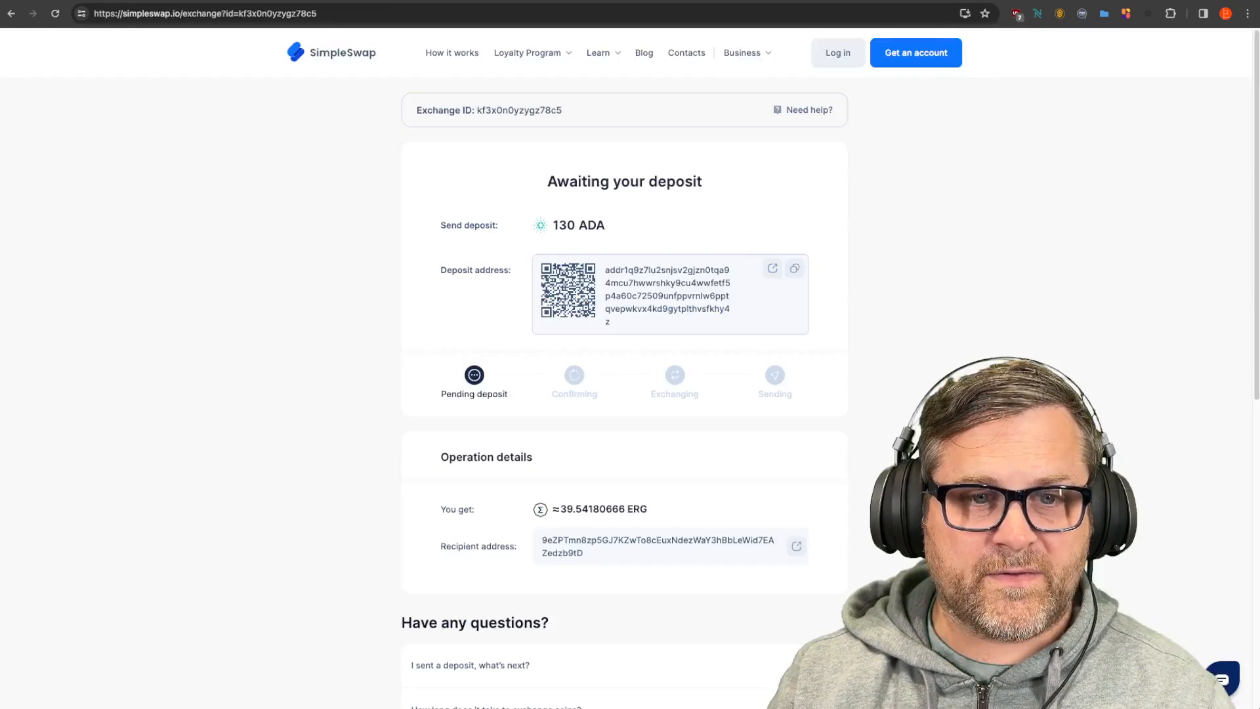